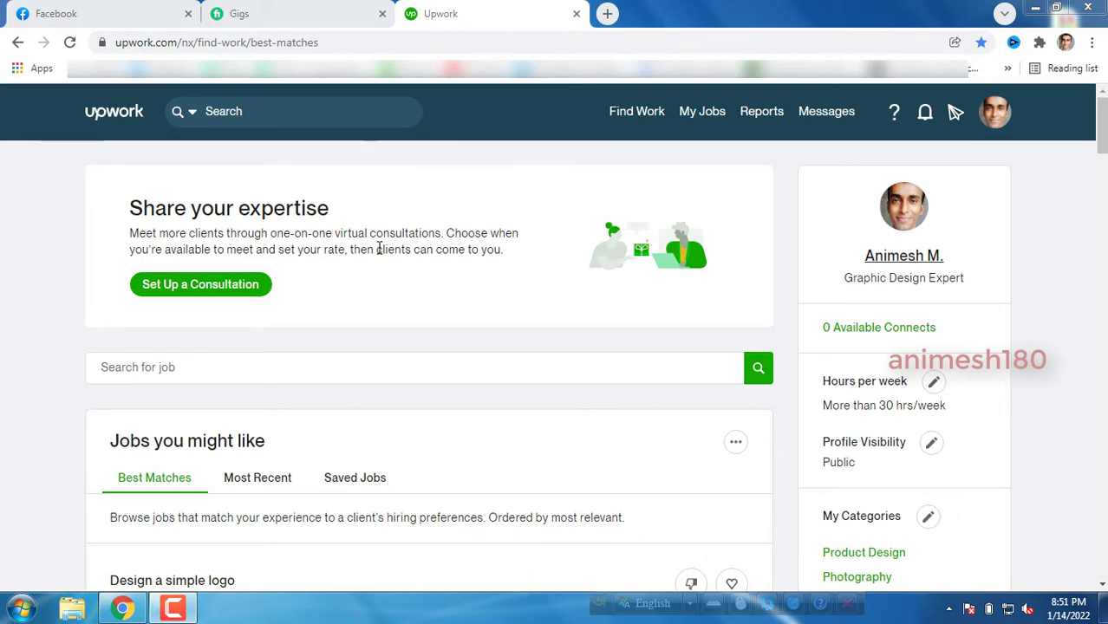
Start a new consultation from the Share your expertise section on the Find Work page.
drag(126, 208, 331, 213)
click(334, 217)
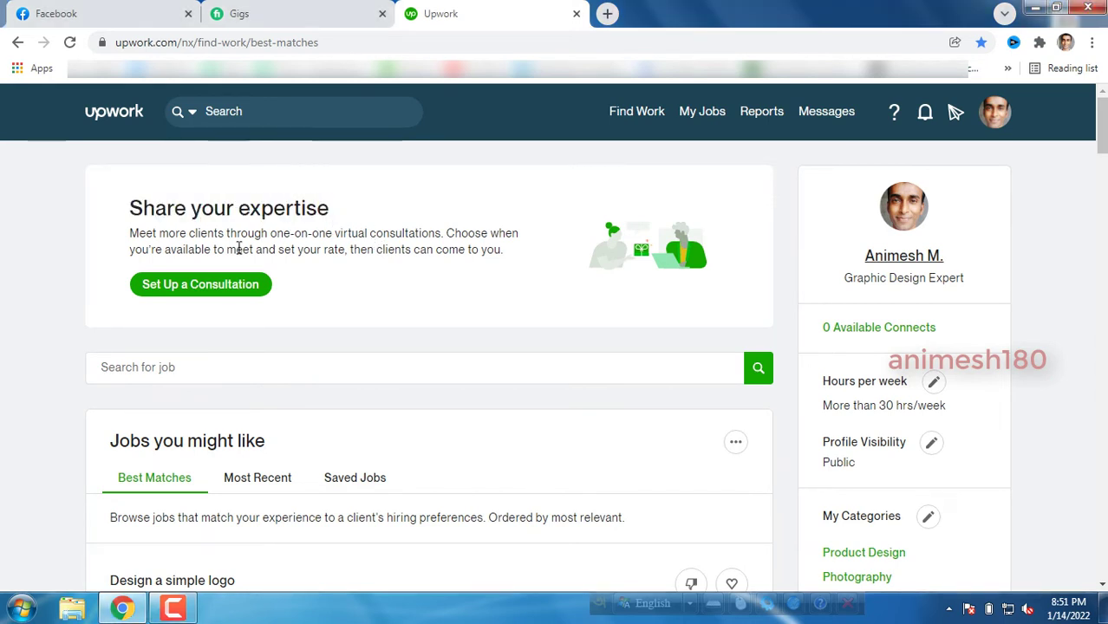
click(206, 291)
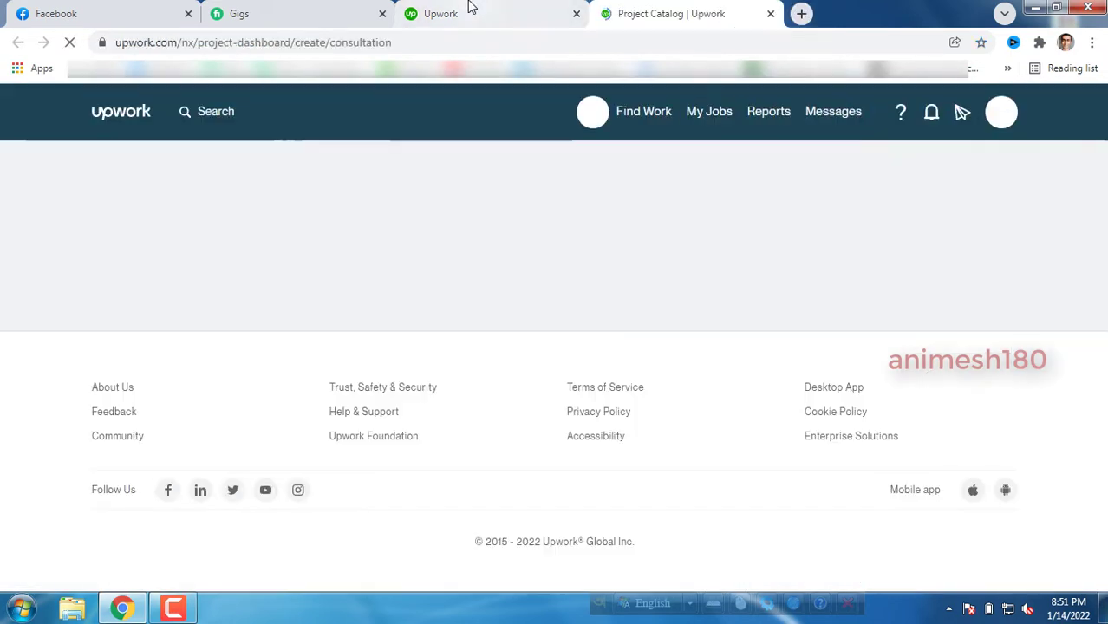
Review the Project Catalog section of the freelancer profile, then return to the consultation tab.
click(471, 8)
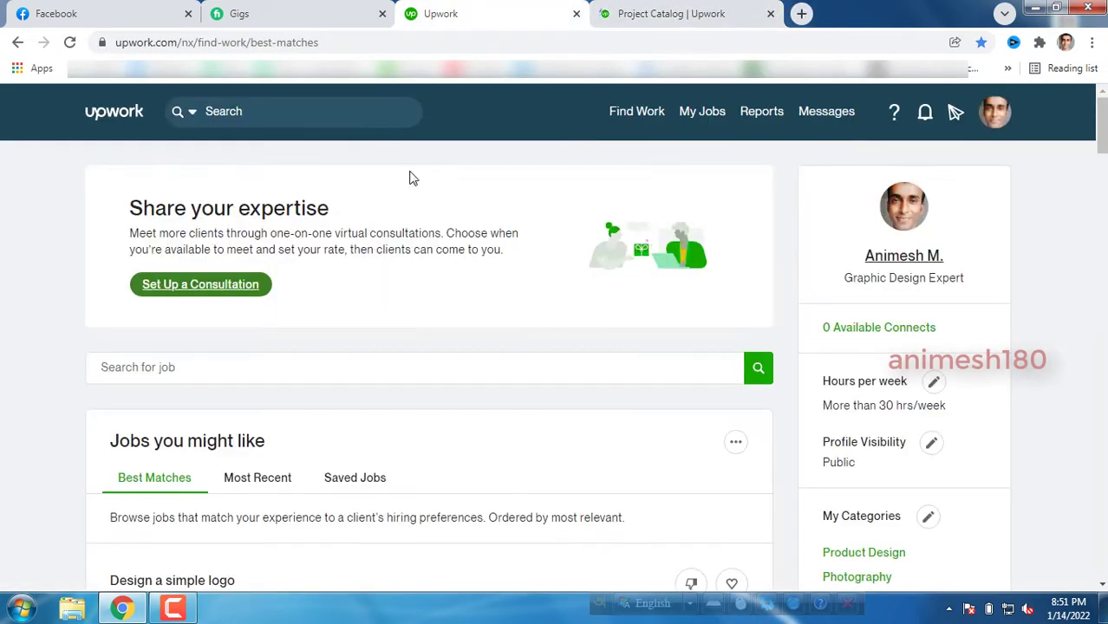
mouse_move(637, 113)
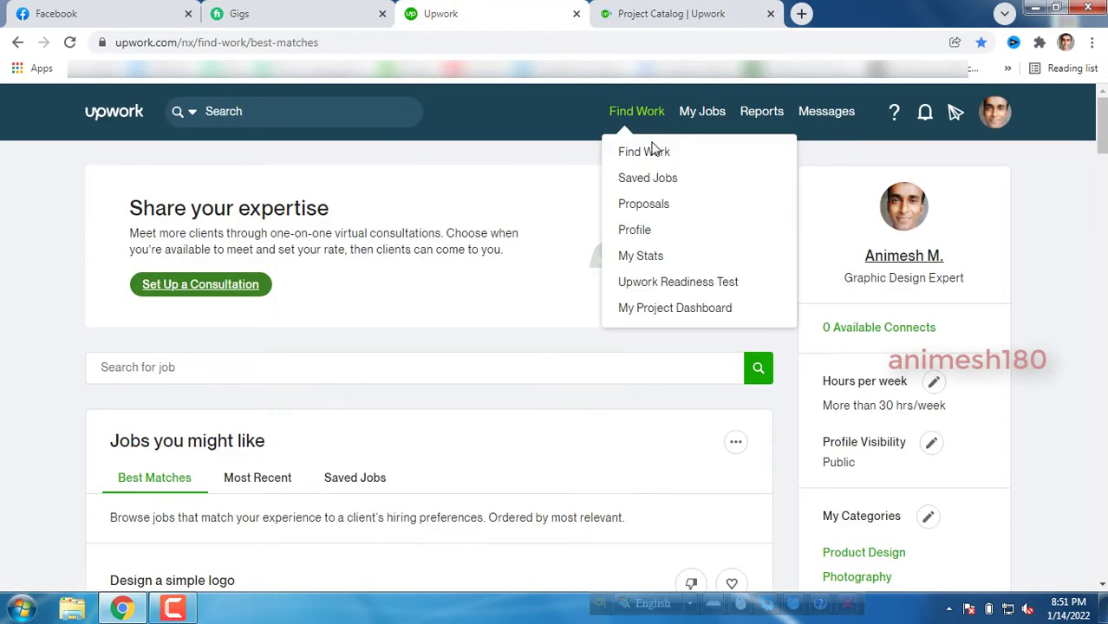
click(650, 232)
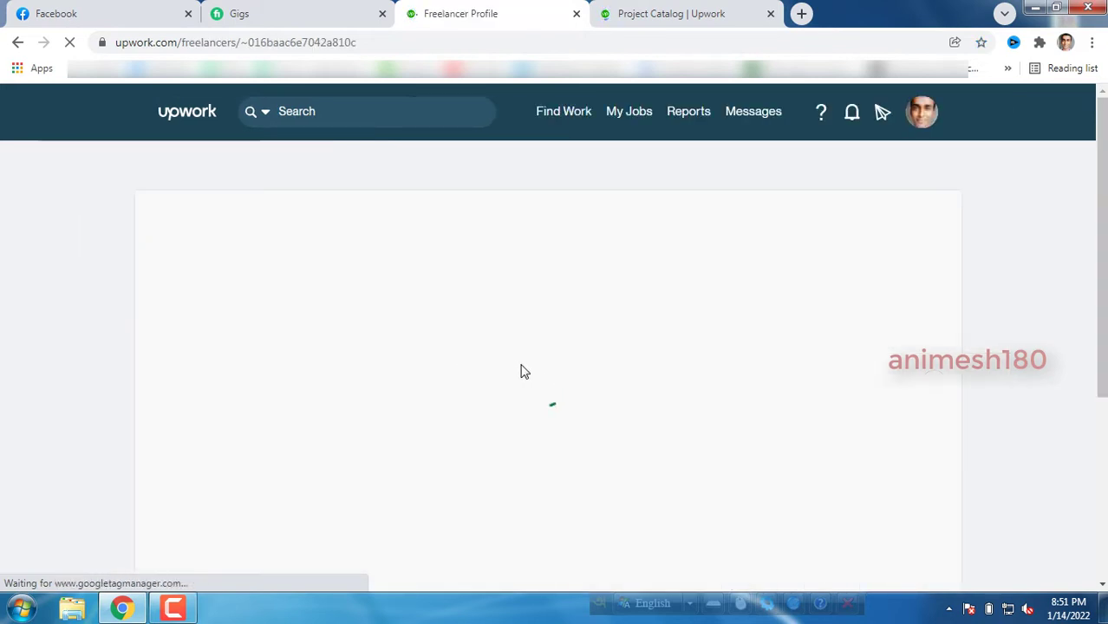
scroll(523, 370, down, 11)
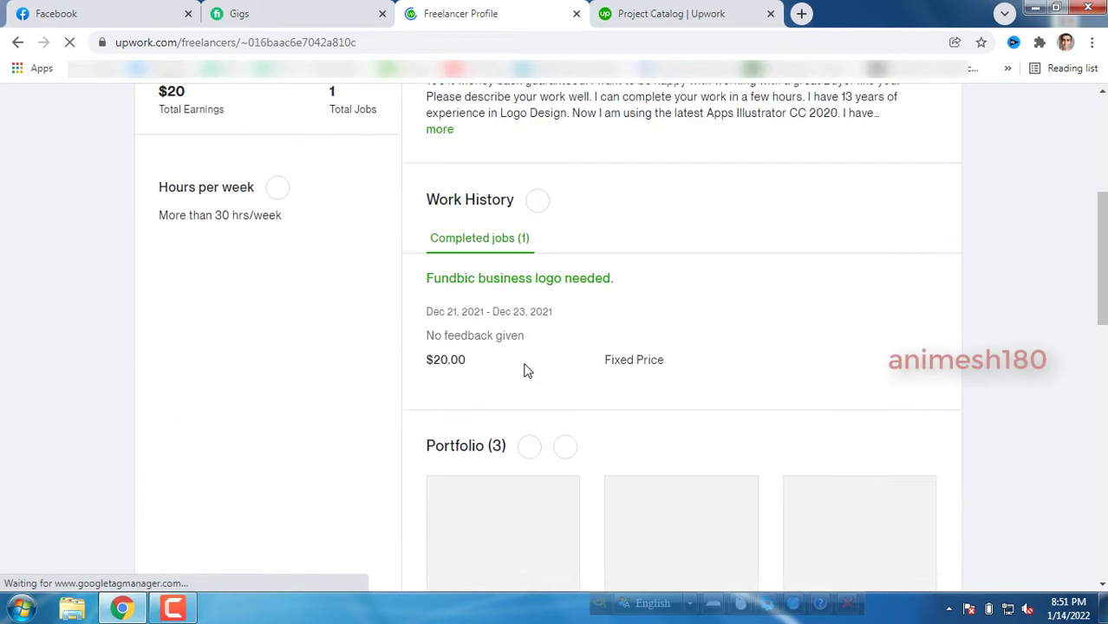
scroll(553, 363, down, 2)
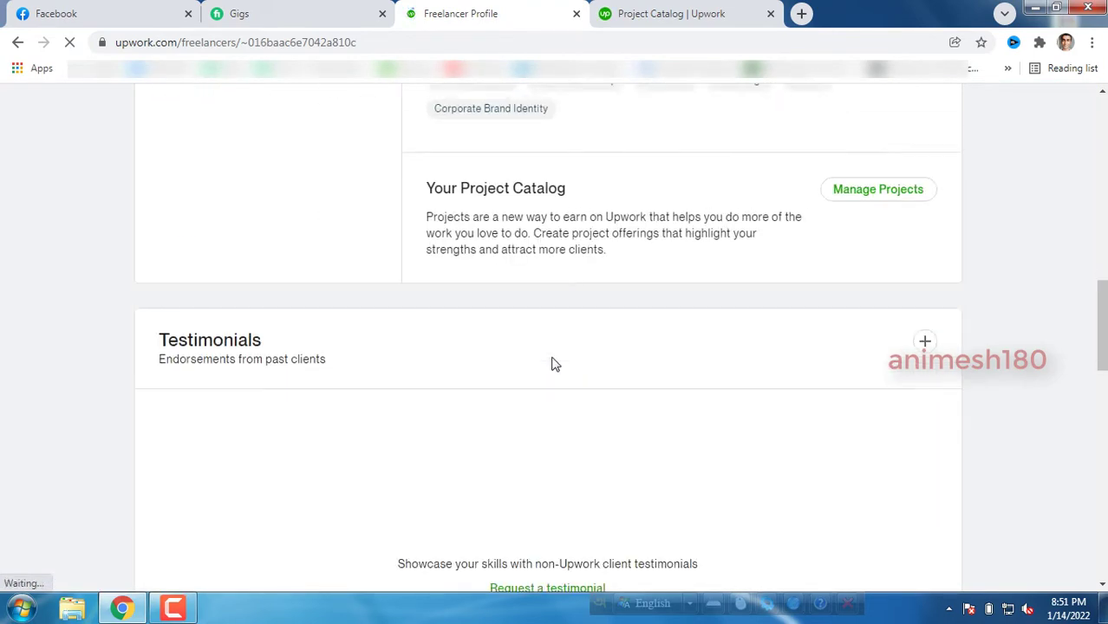
scroll(542, 359, up, 4)
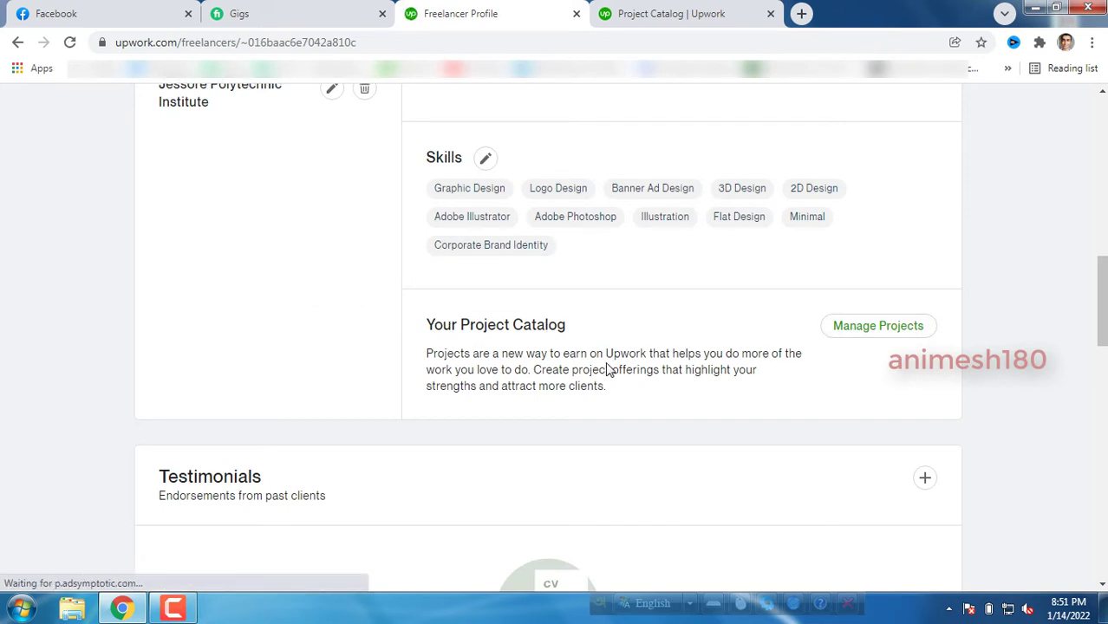
click(680, 13)
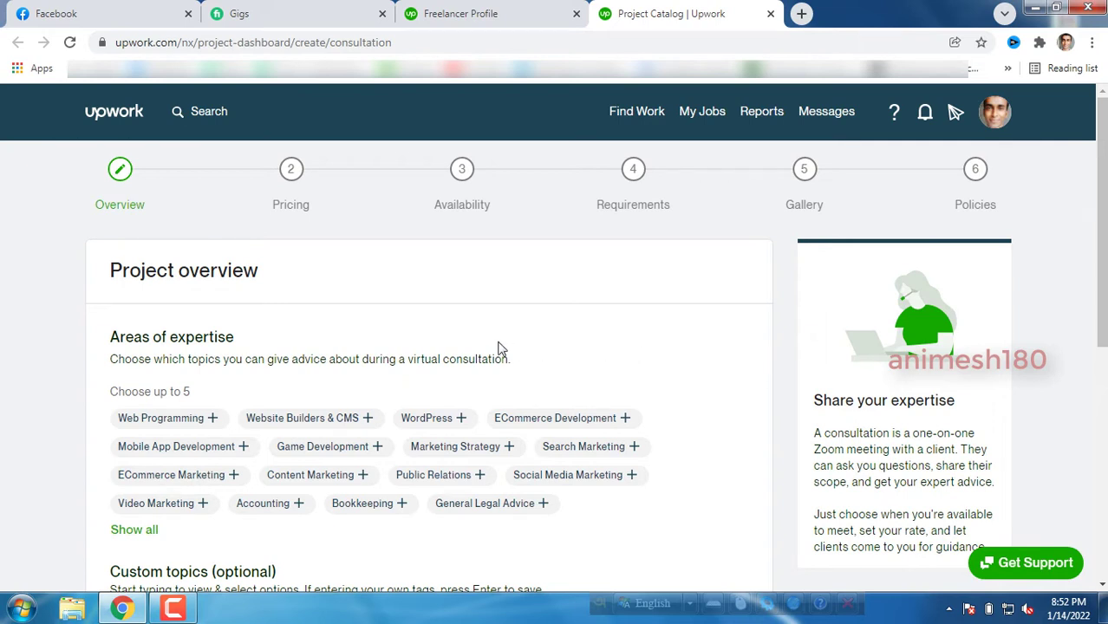
Expand the Areas of expertise list with Show all.
scroll(496, 348, down, 2)
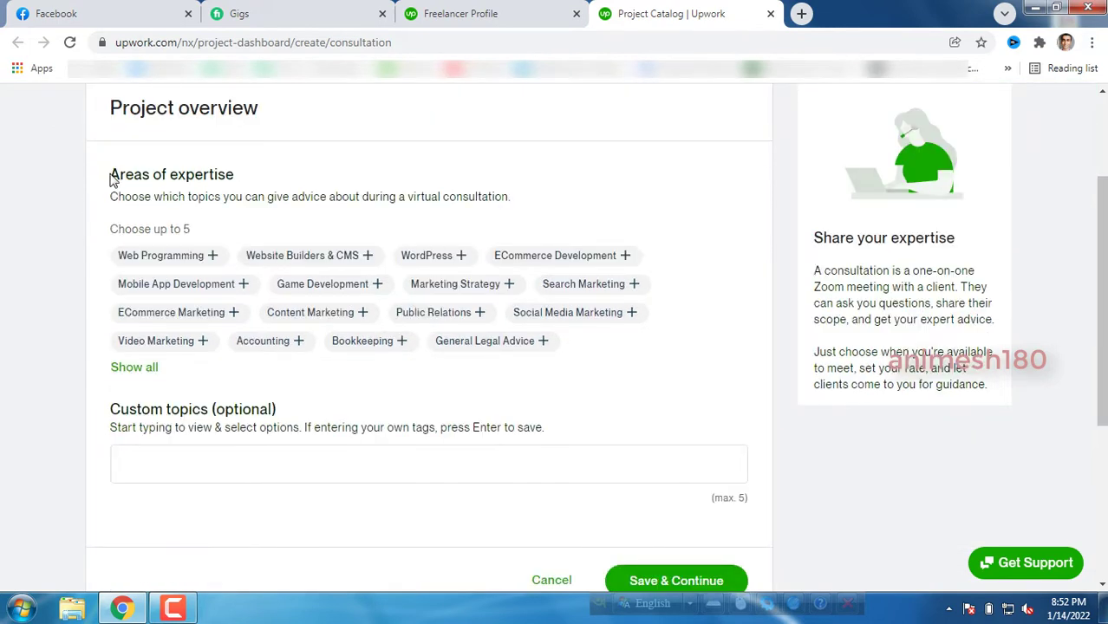
mouse_move(110, 179)
mouse_down()
mouse_move(240, 176)
mouse_move(114, 182)
mouse_up()
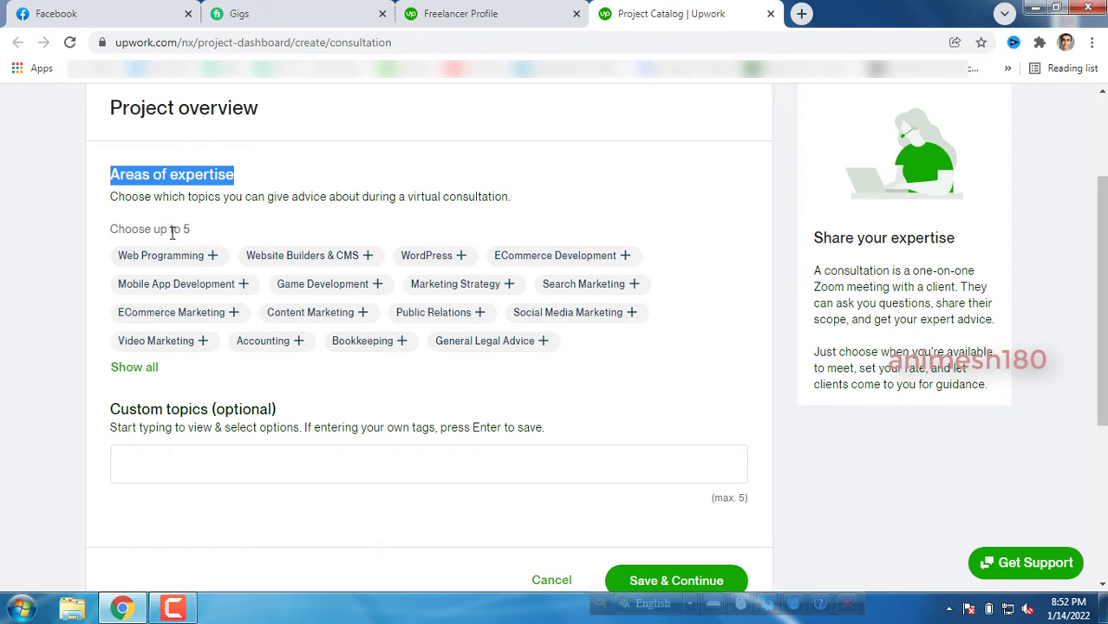
click(134, 368)
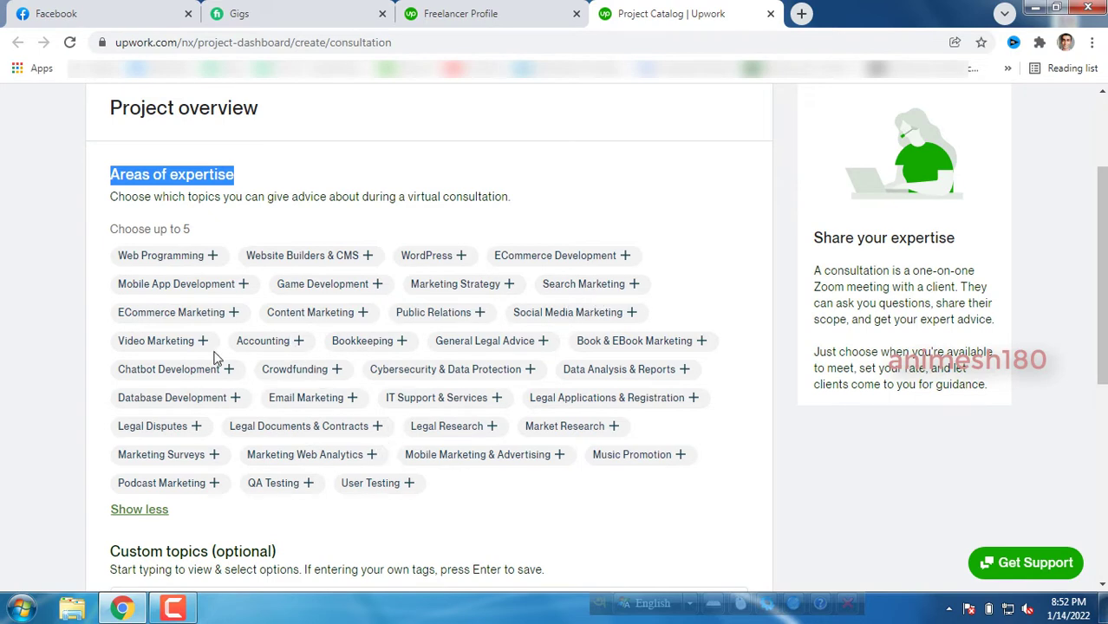
Scroll through the full topic list and place the cursor in the Custom topics box.
scroll(438, 292, down, 1)
scroll(442, 295, down, 2)
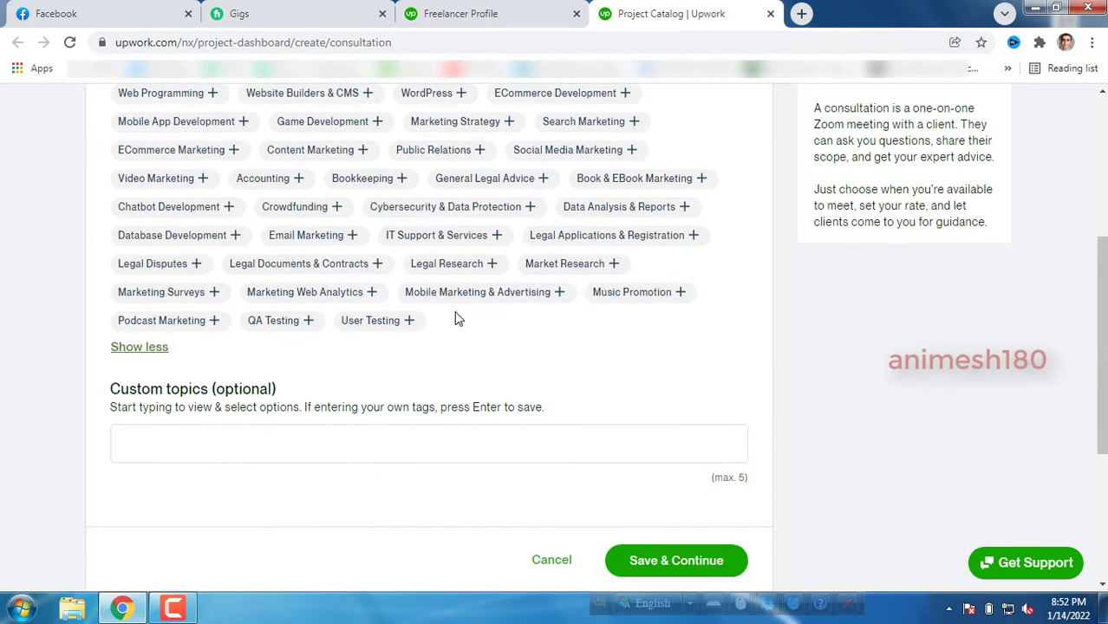
scroll(232, 343, up, 2)
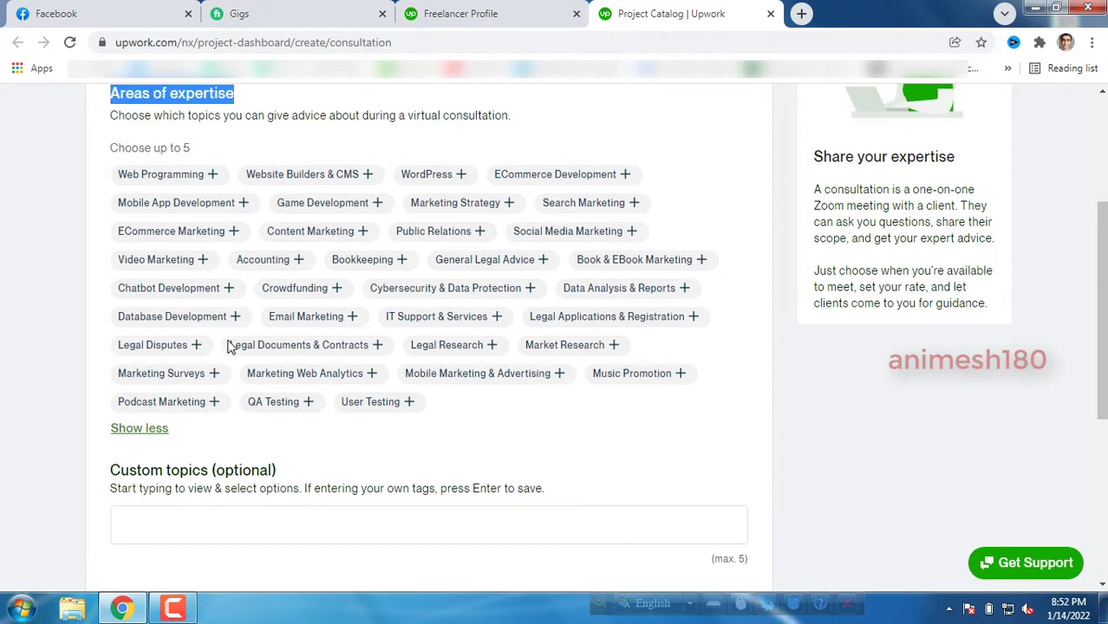
scroll(394, 333, down, 1)
scroll(394, 334, down, 2)
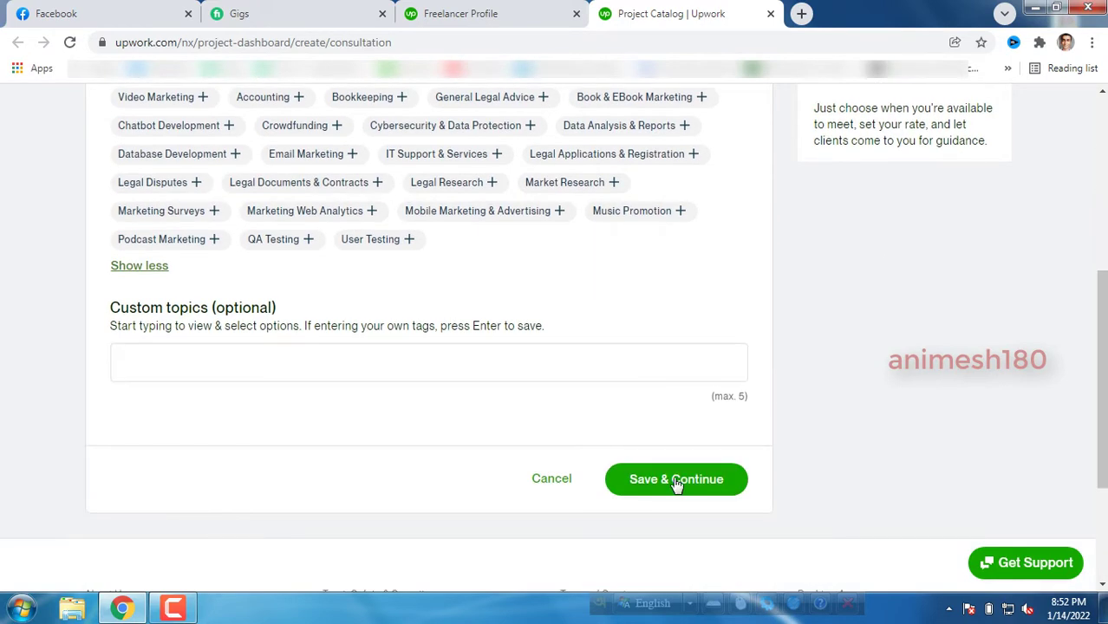
click(232, 357)
click(188, 357)
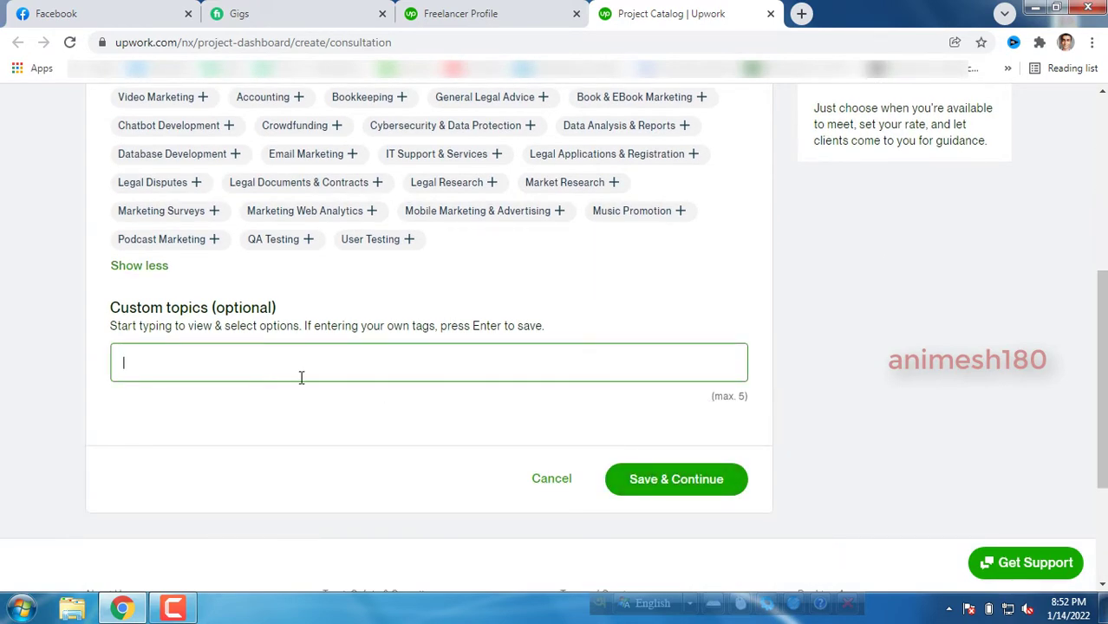
scroll(284, 357, up, 2)
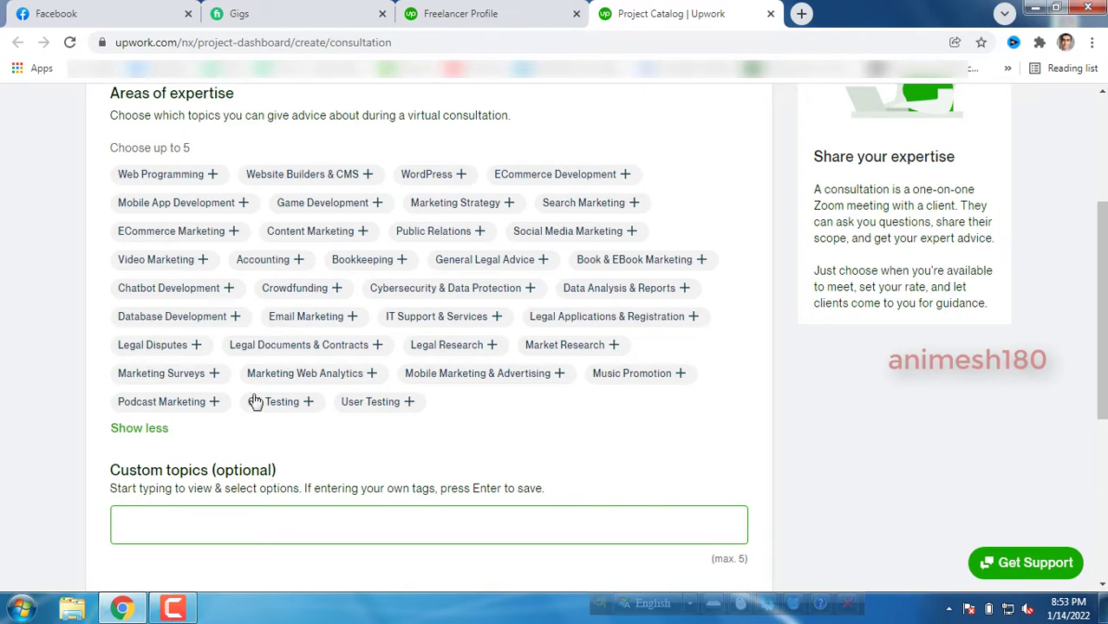
drag(114, 152, 183, 153)
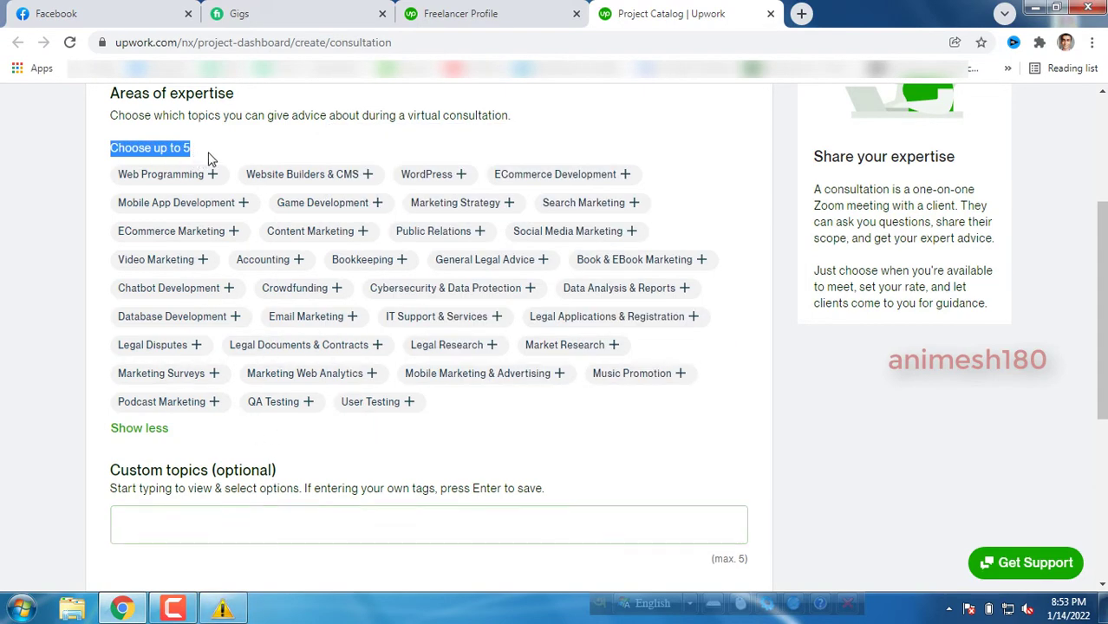
click(208, 158)
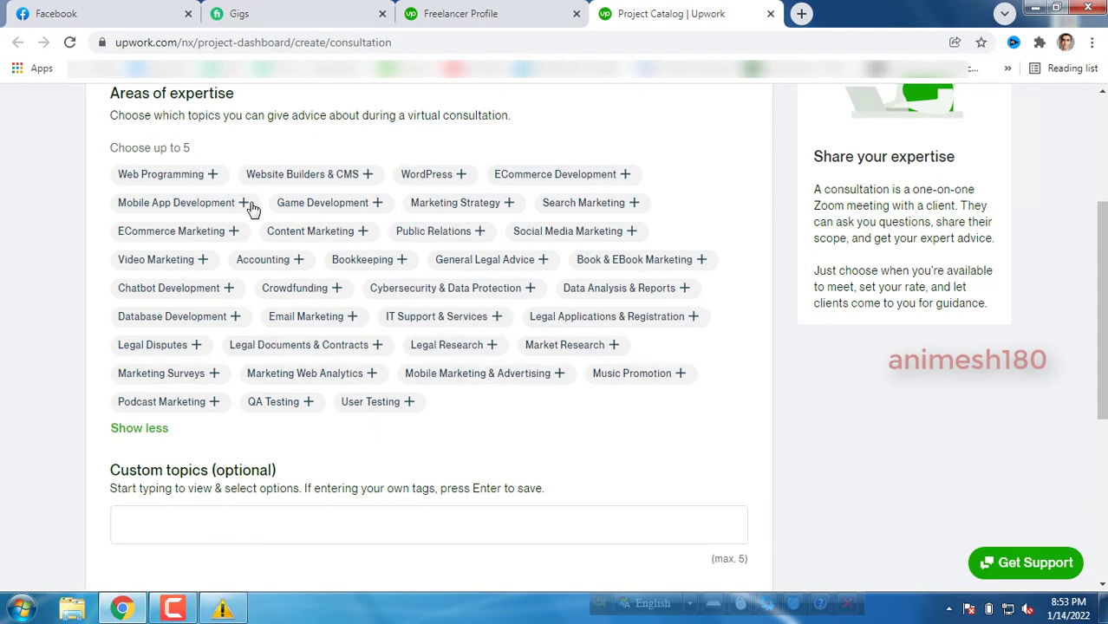
click(263, 519)
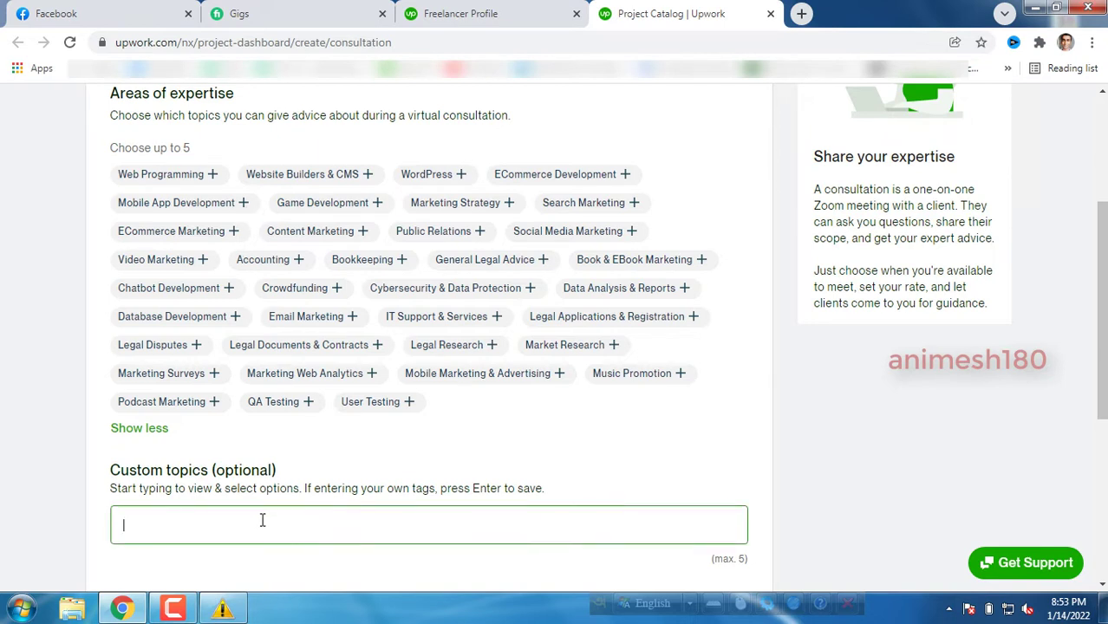
Add Logo Design and Graphic Design as custom topics from the suggestions.
text(logo)
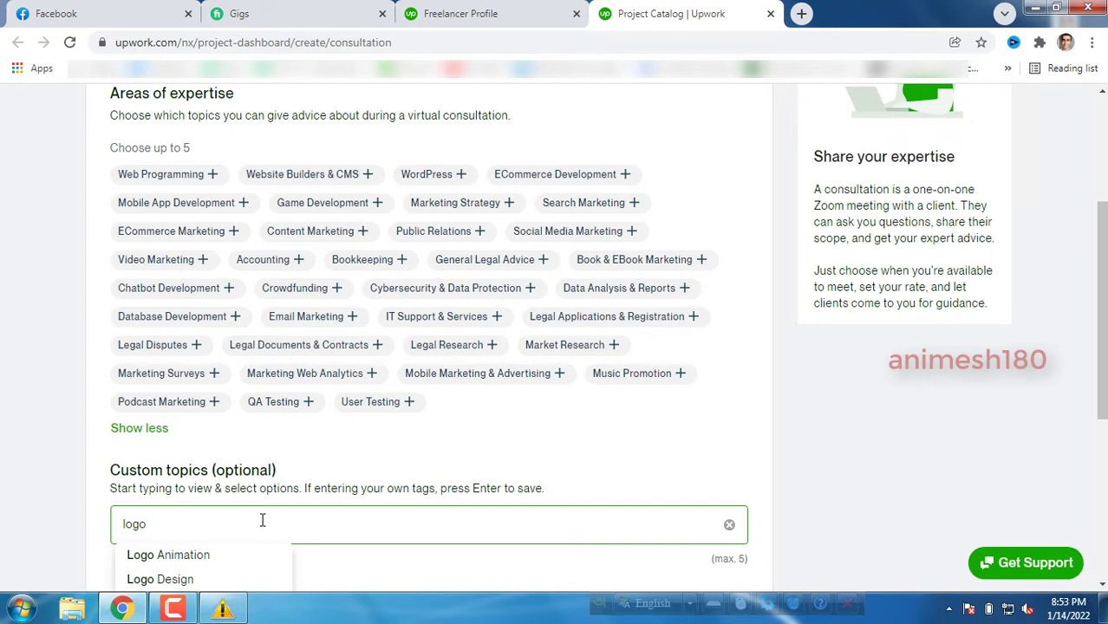
scroll(242, 520, down, 1)
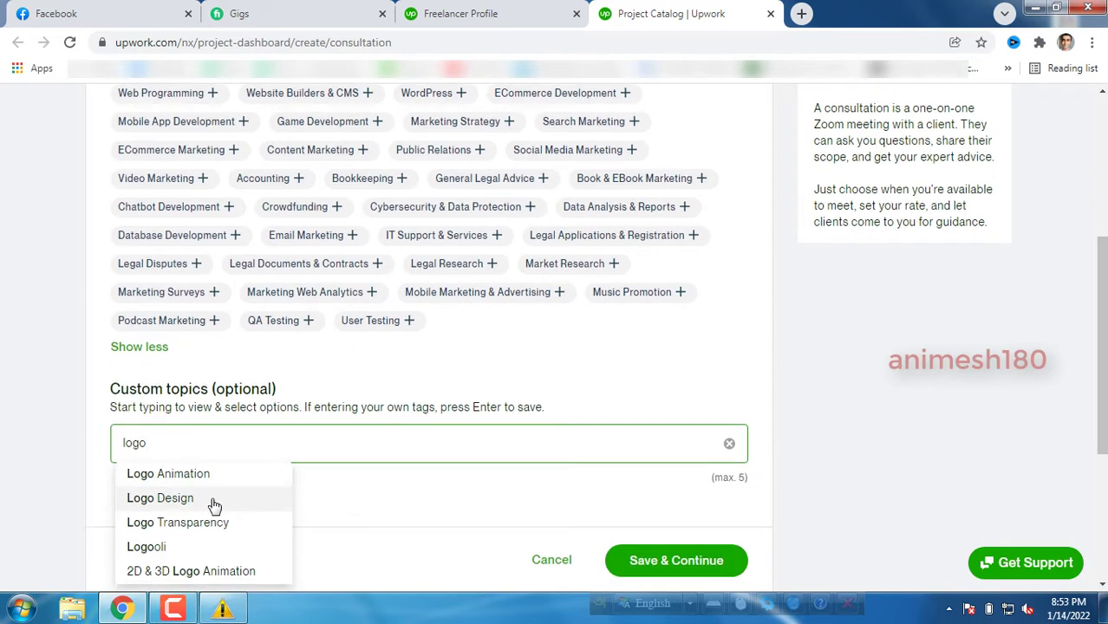
click(205, 499)
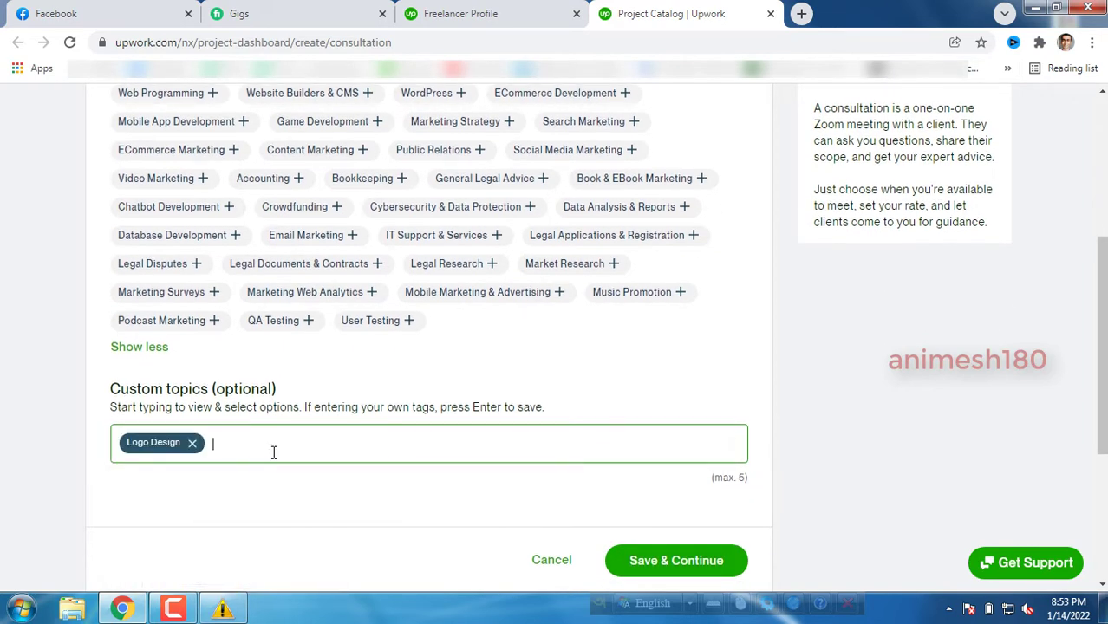
text(graphic de)
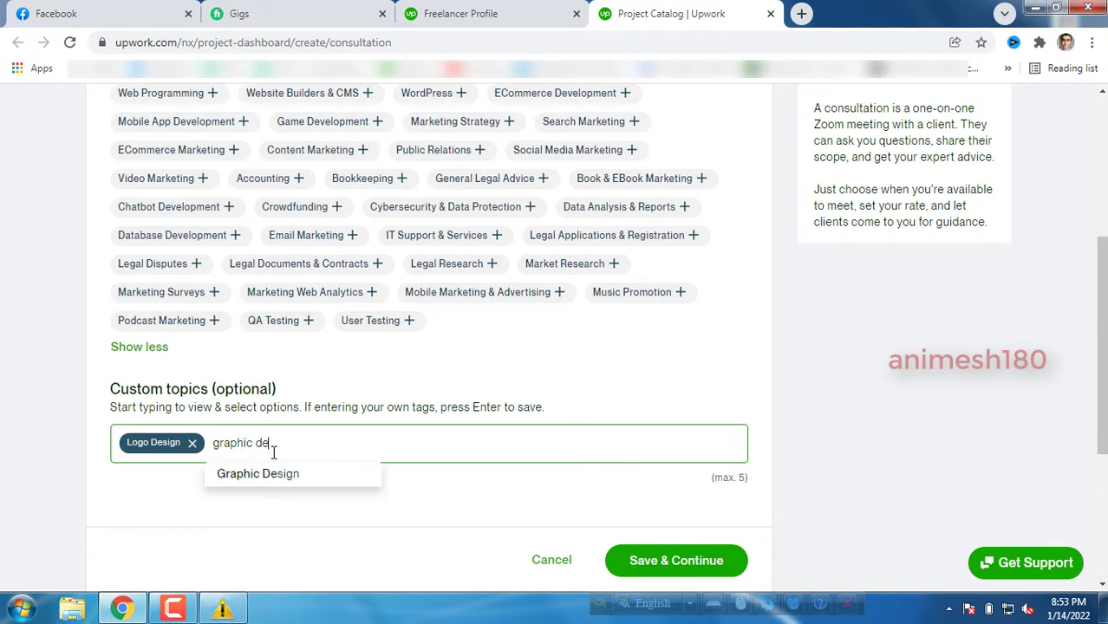
click(272, 474)
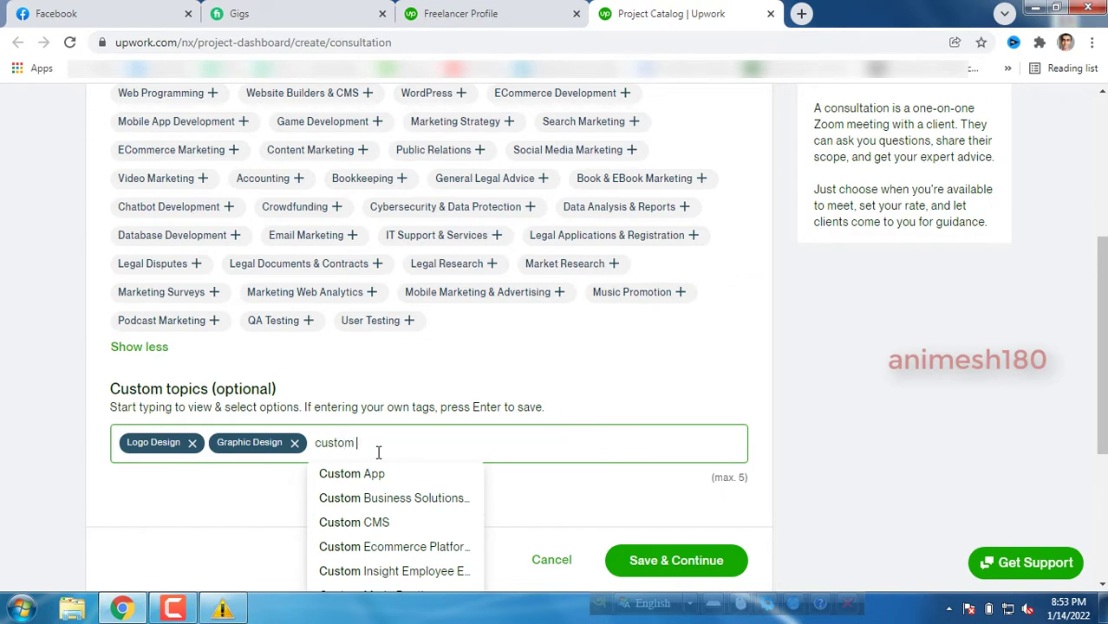
Add custom logo, create logo and 3d logo design as custom topics, then attempt saving.
text(logo)
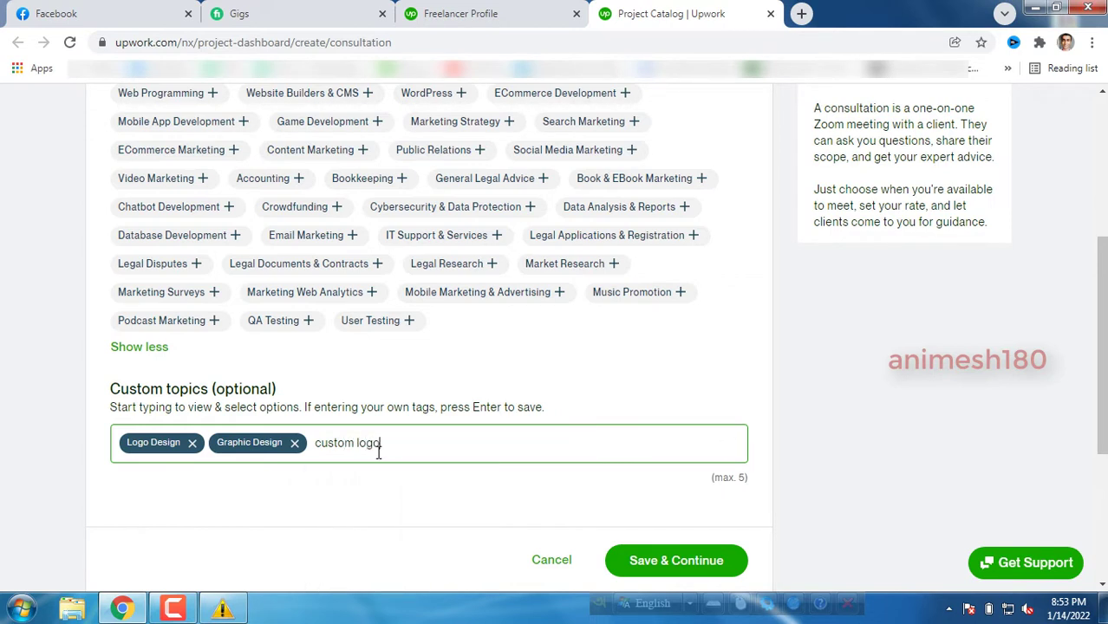
key(Return)
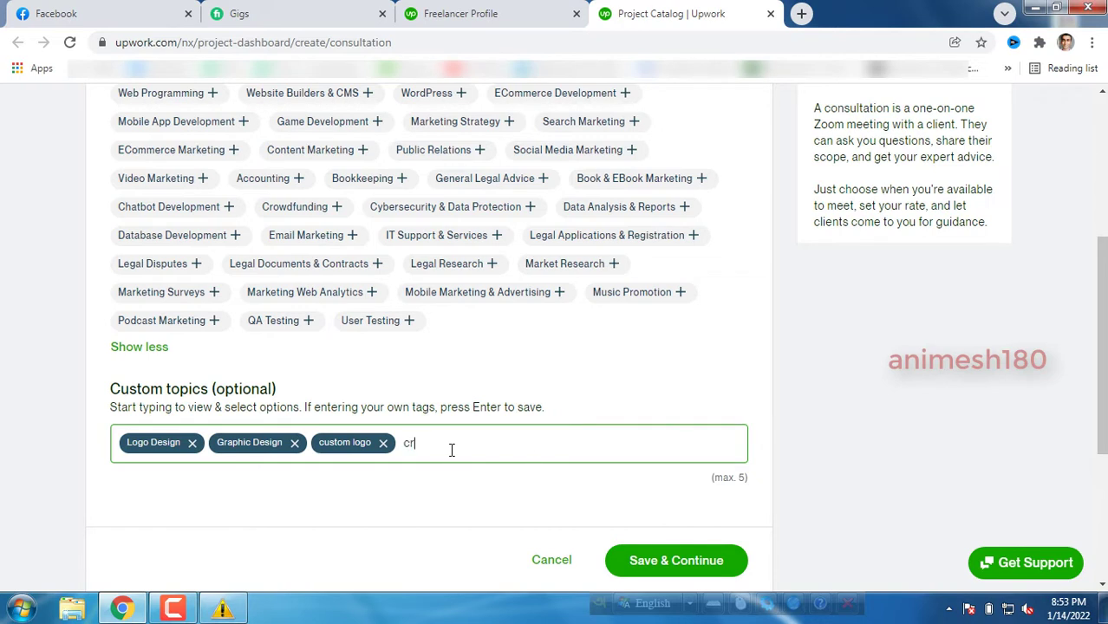
text(create lo)
key(Return)
text(3d lo)
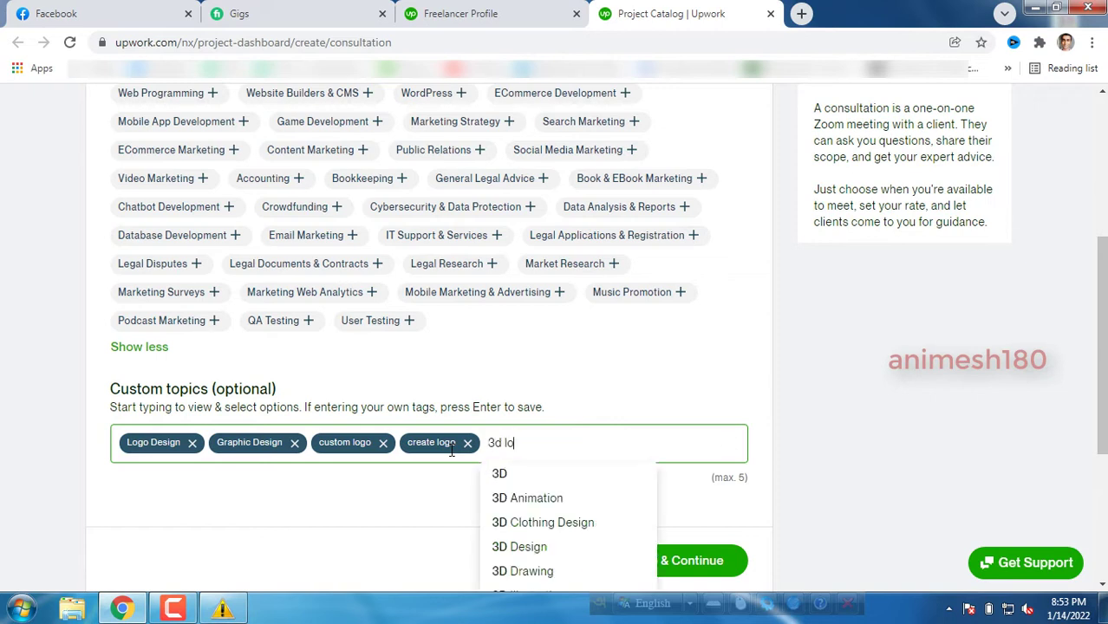
text(go design)
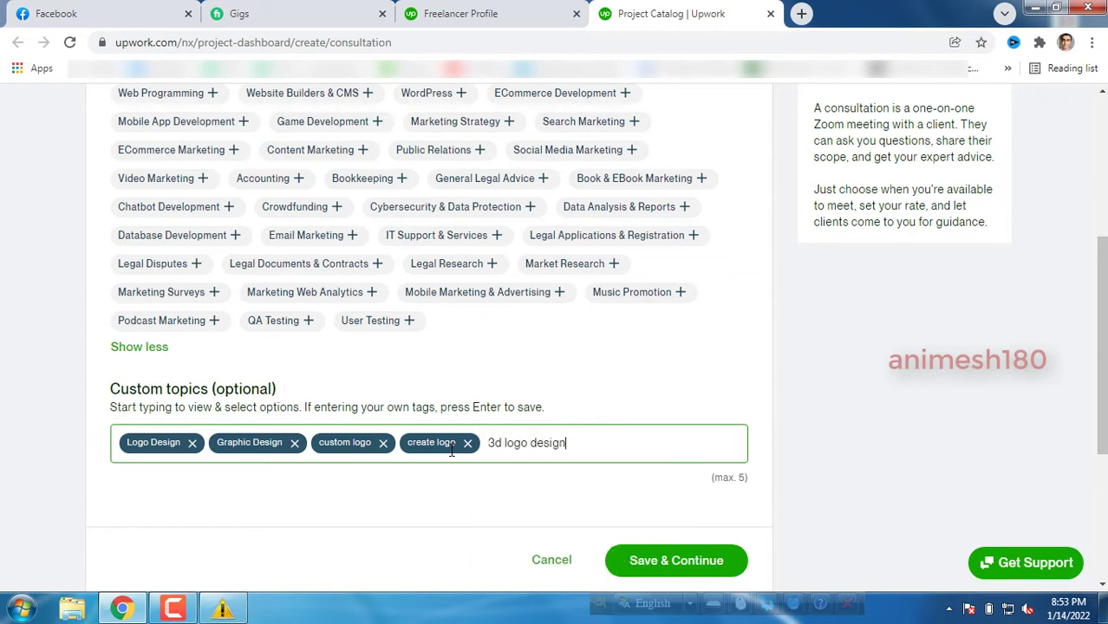
key(Return)
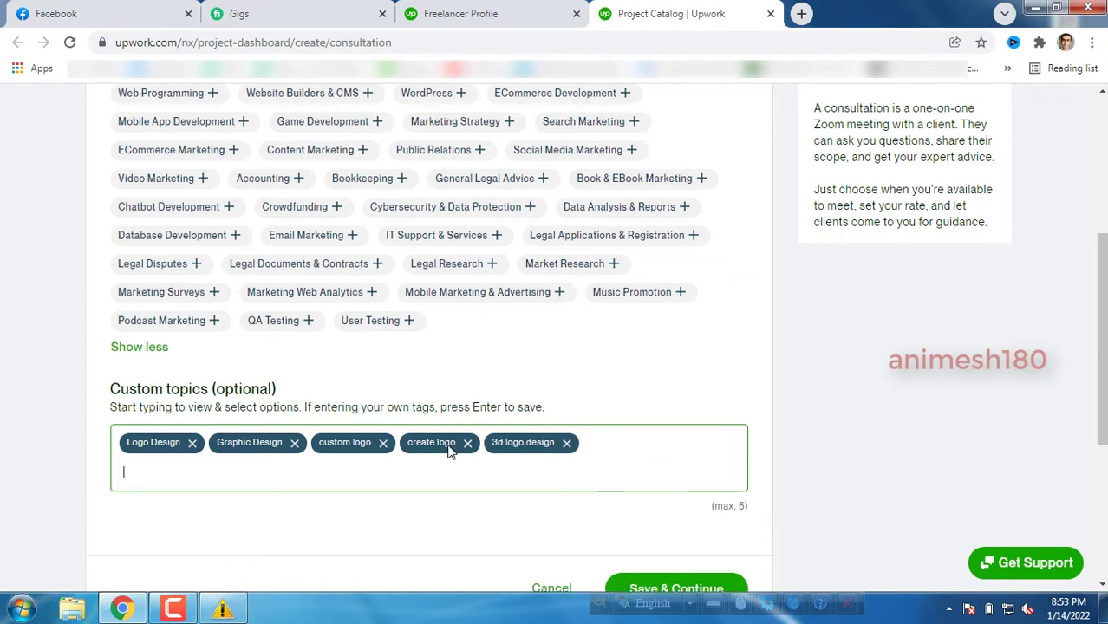
click(685, 587)
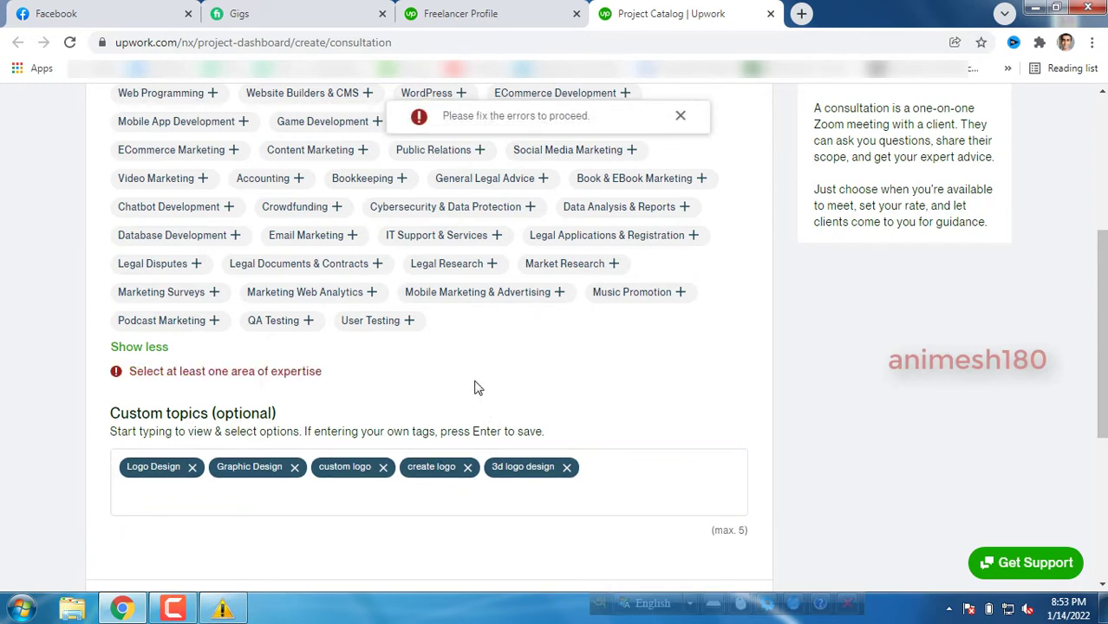
Select Video Marketing, Social Media Marketing, Accounting, Public Relations and General Legal Advice, then save the overview.
scroll(472, 383, up, 1)
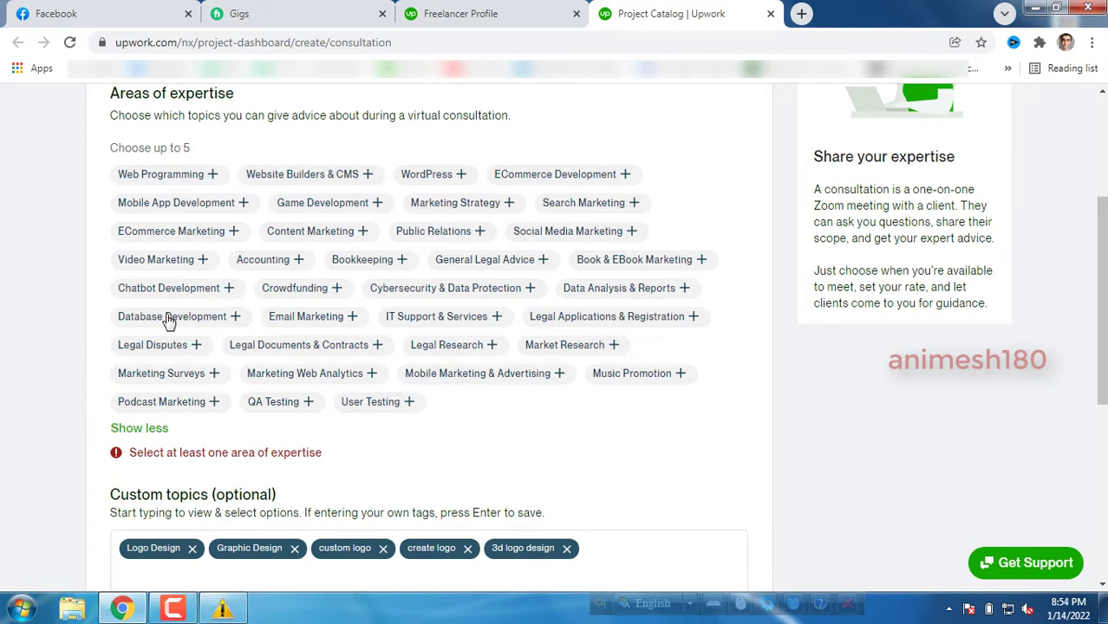
click(167, 264)
click(236, 267)
click(303, 267)
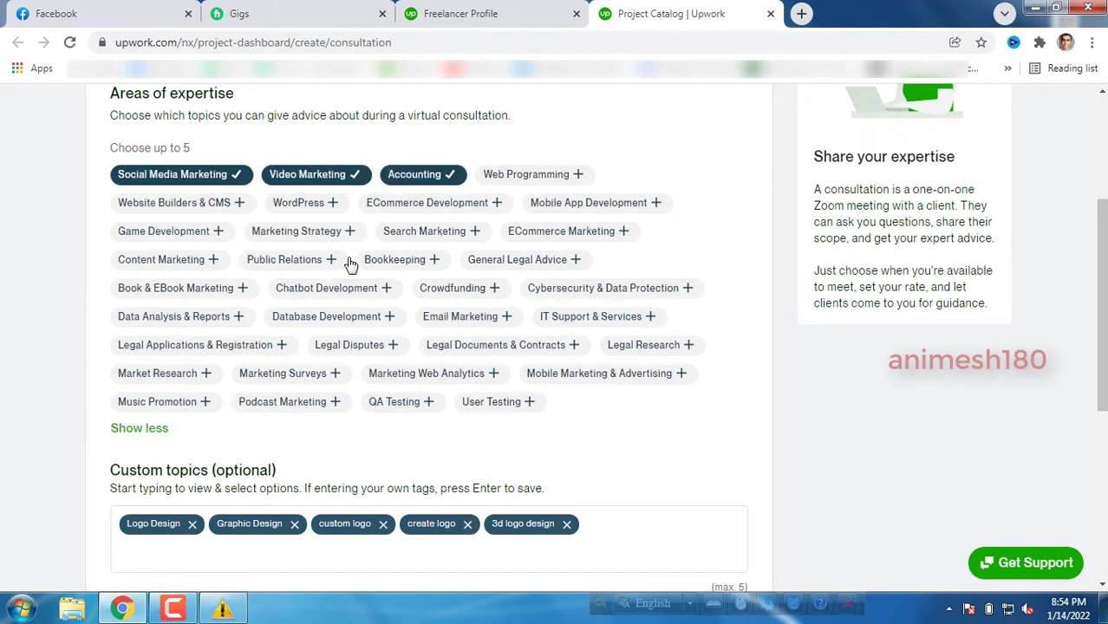
click(331, 262)
click(463, 261)
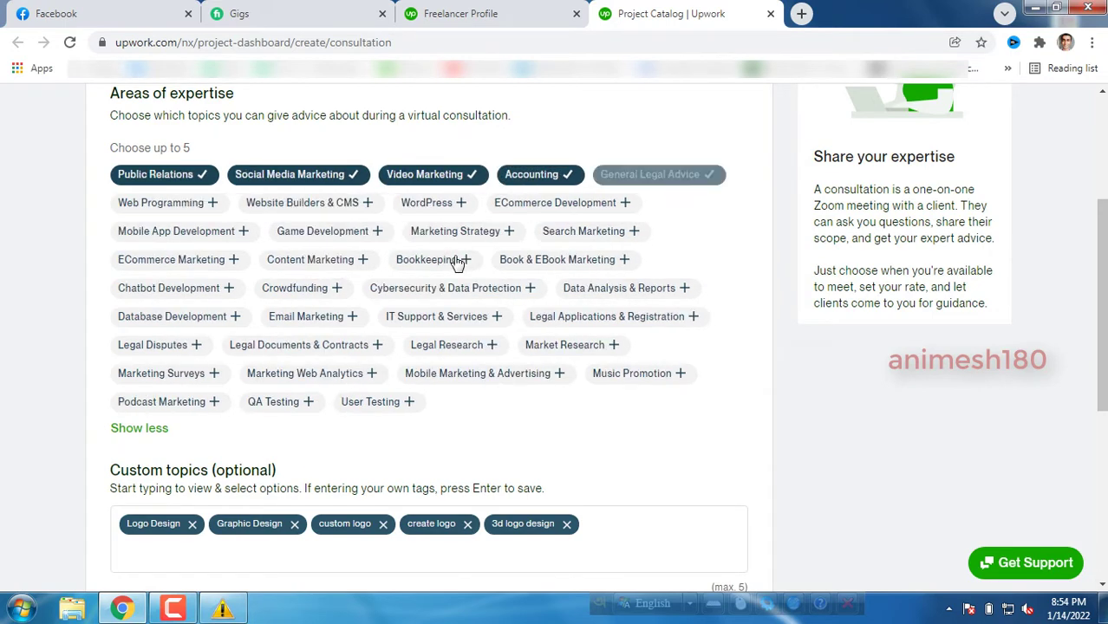
scroll(589, 371, down, 3)
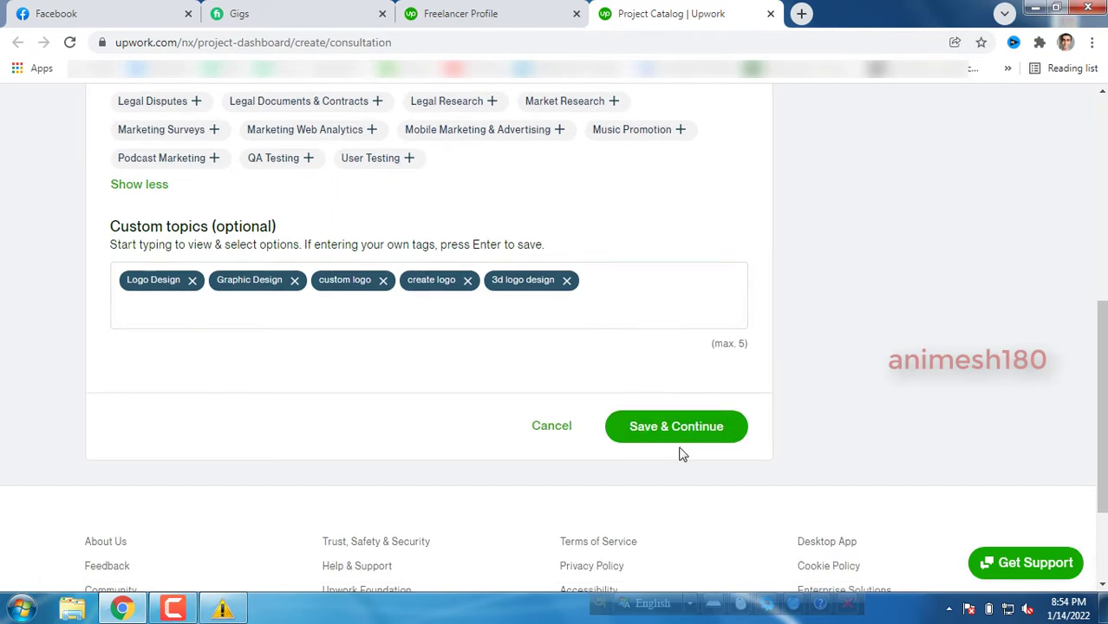
click(675, 438)
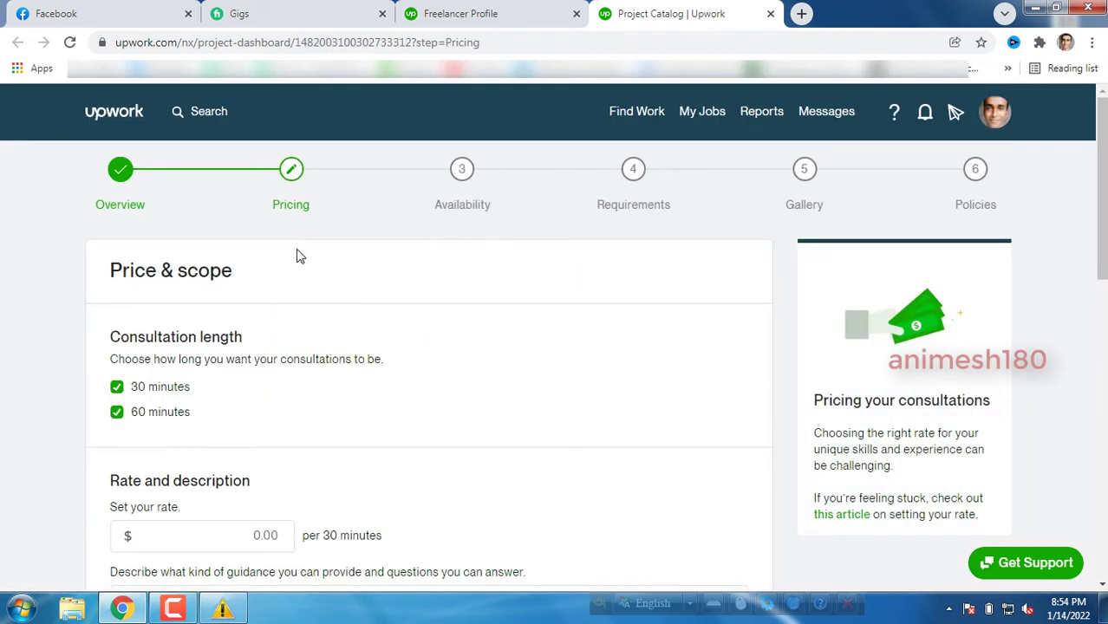
Keep both consultation lengths checked and set the rate to $5.00 per 30 minutes.
scroll(296, 256, down, 3)
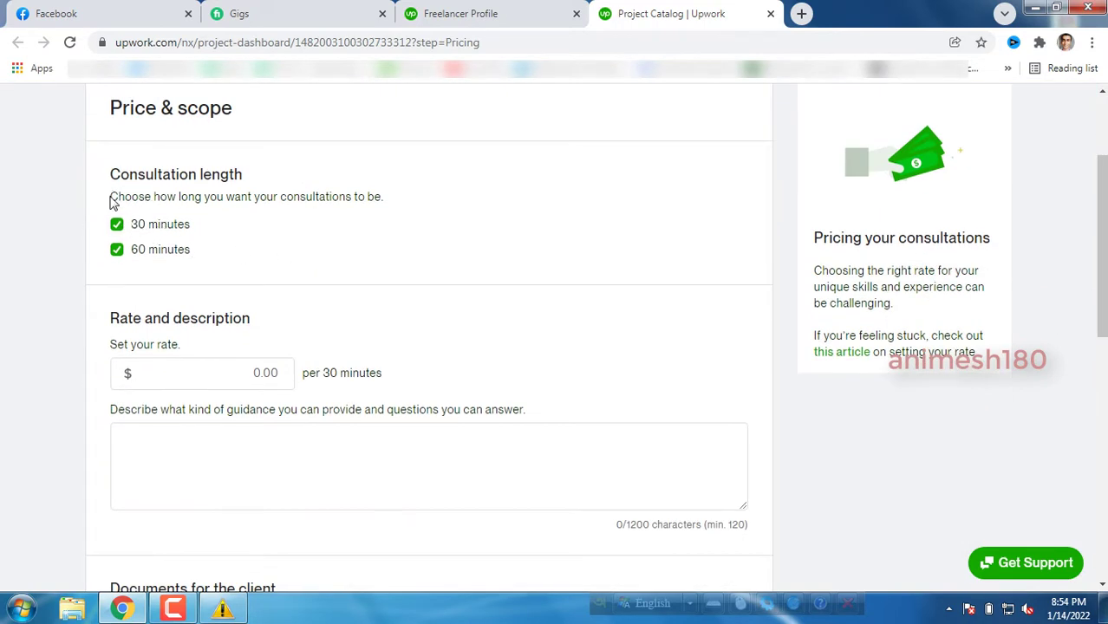
drag(110, 200, 378, 213)
click(378, 213)
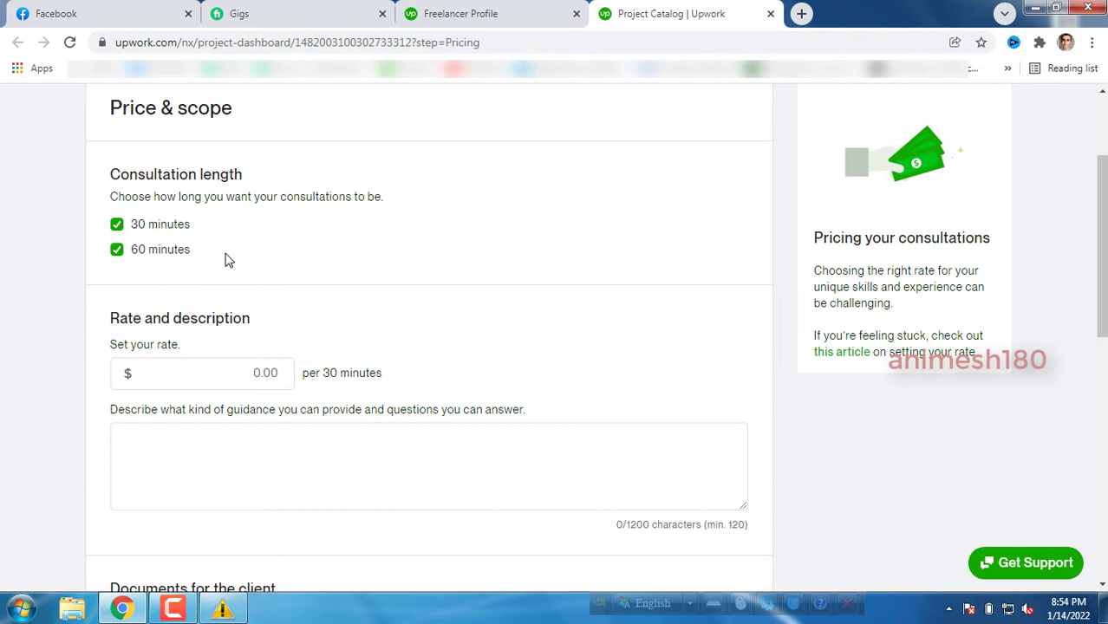
click(116, 224)
click(116, 250)
click(119, 226)
click(116, 249)
click(165, 374)
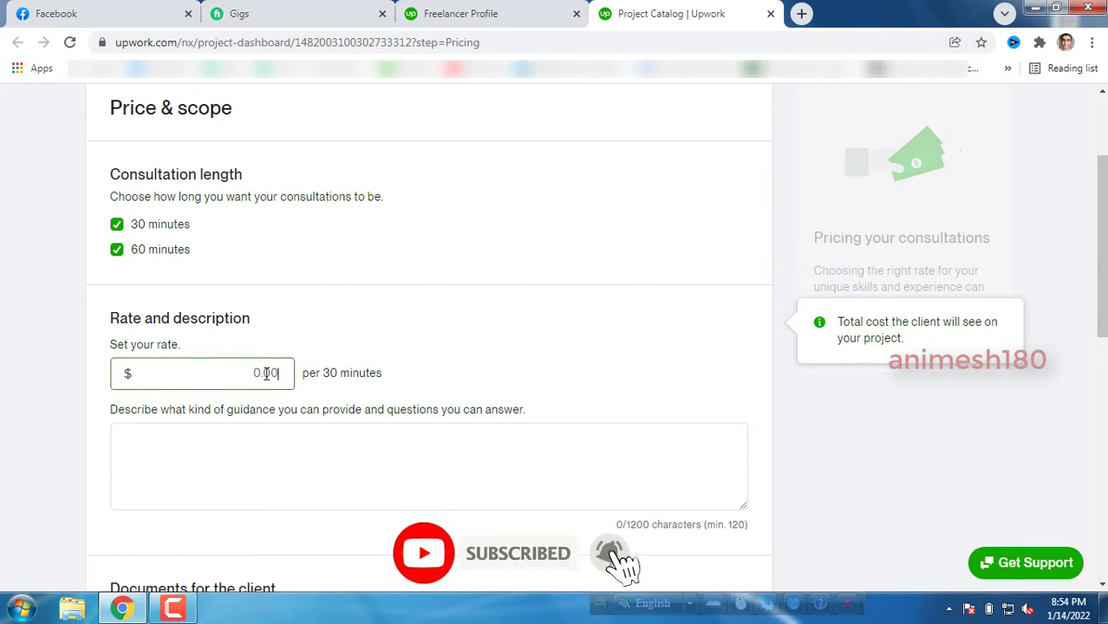
text(5)
click(281, 332)
Type placeholder text into the guidance description box.
scroll(280, 332, down, 2)
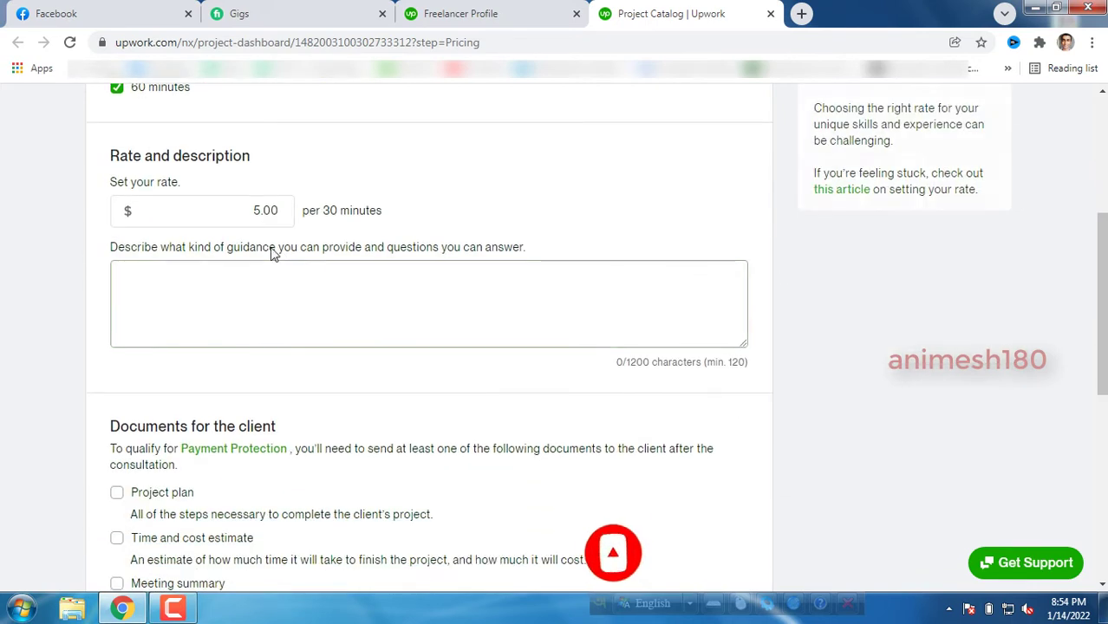
click(298, 289)
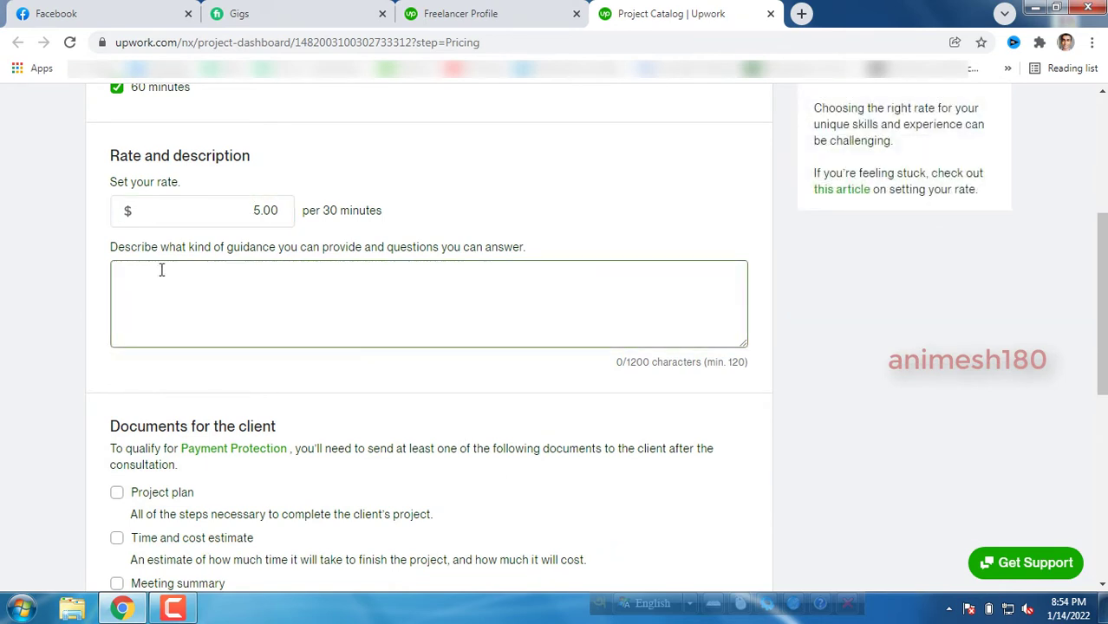
click(114, 256)
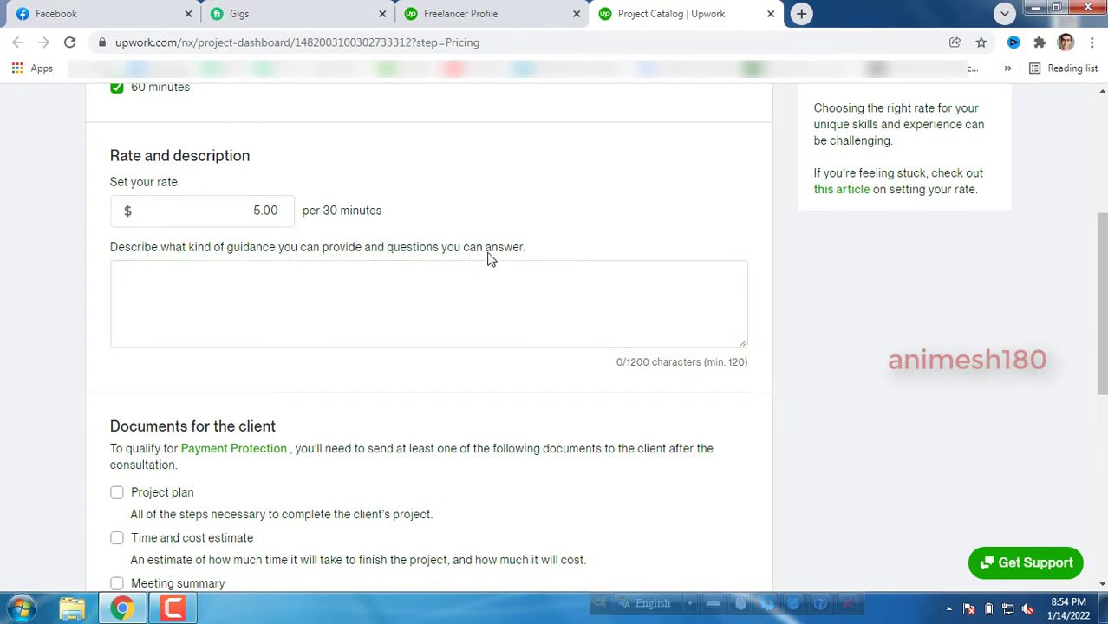
click(189, 280)
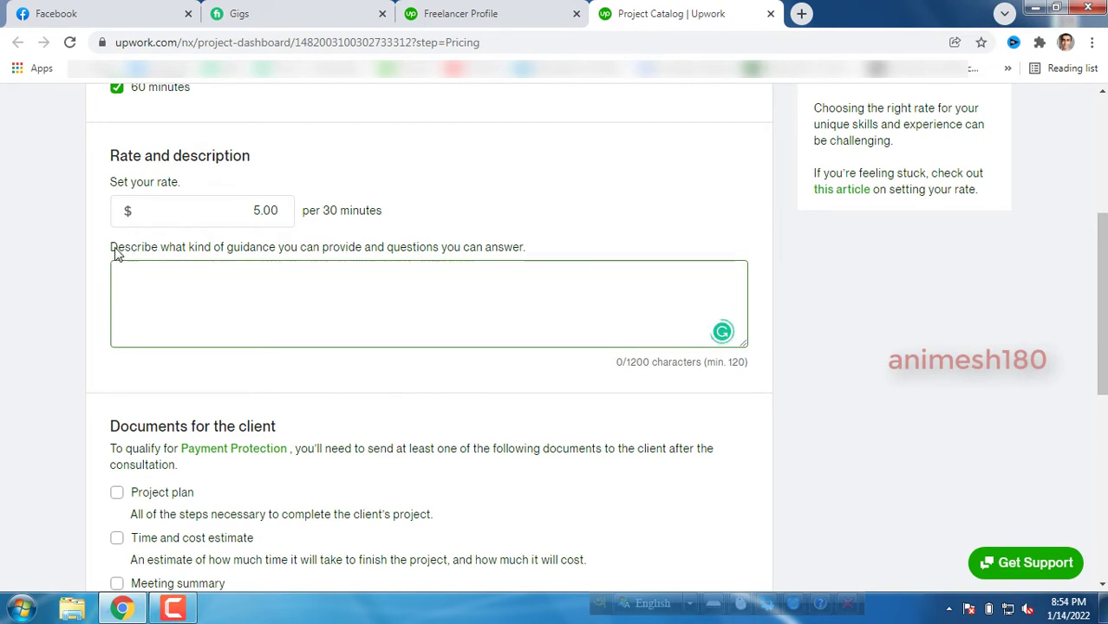
drag(116, 251, 531, 256)
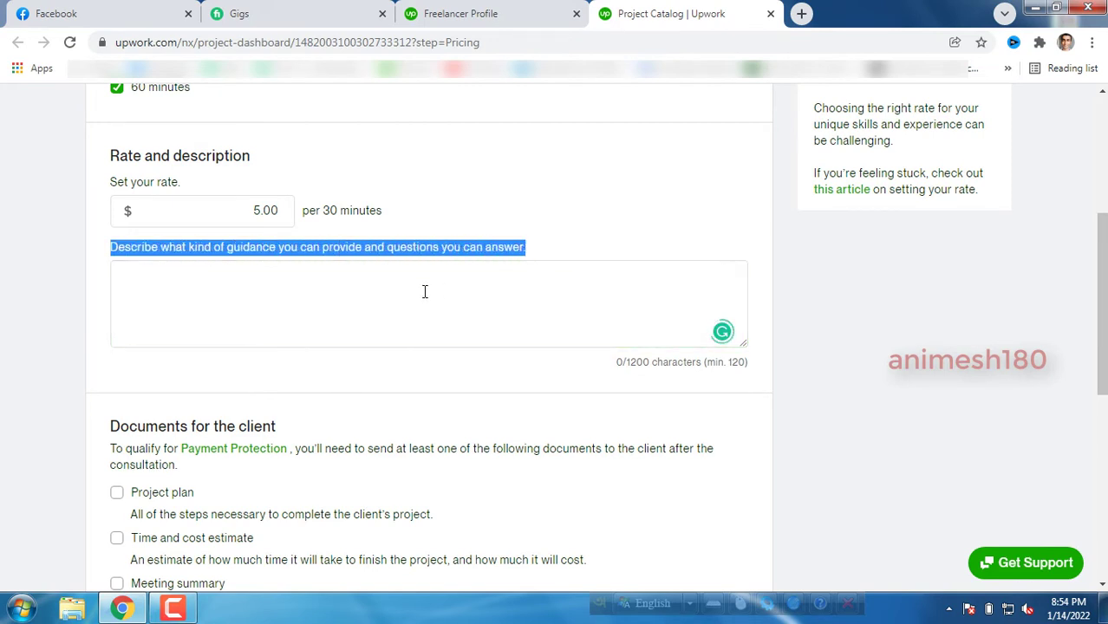
click(253, 306)
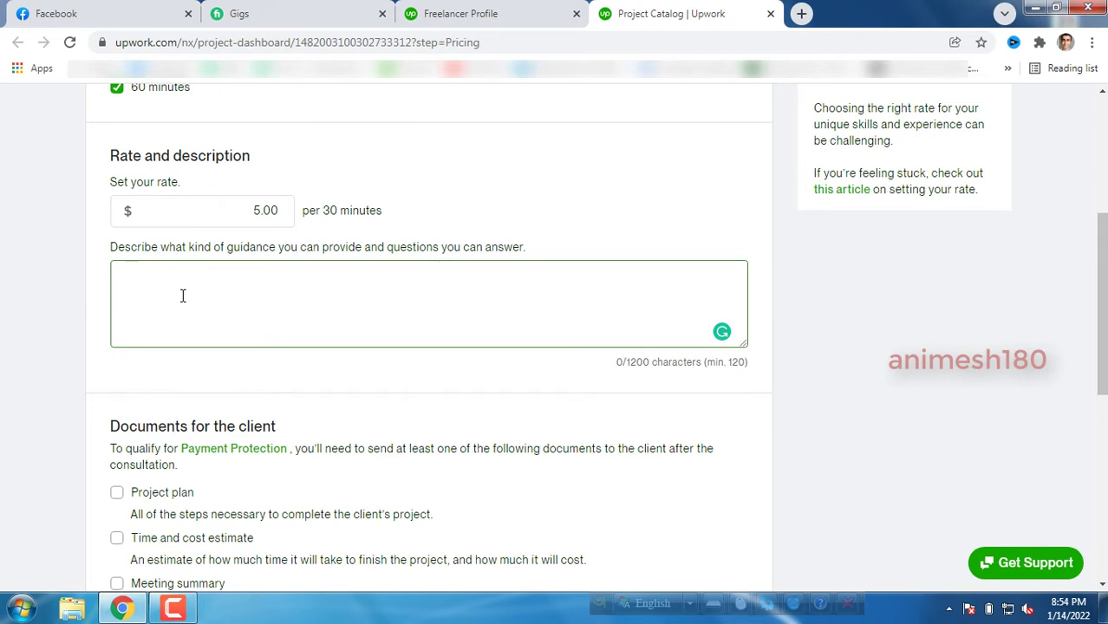
text(aslkfj asldkjf)
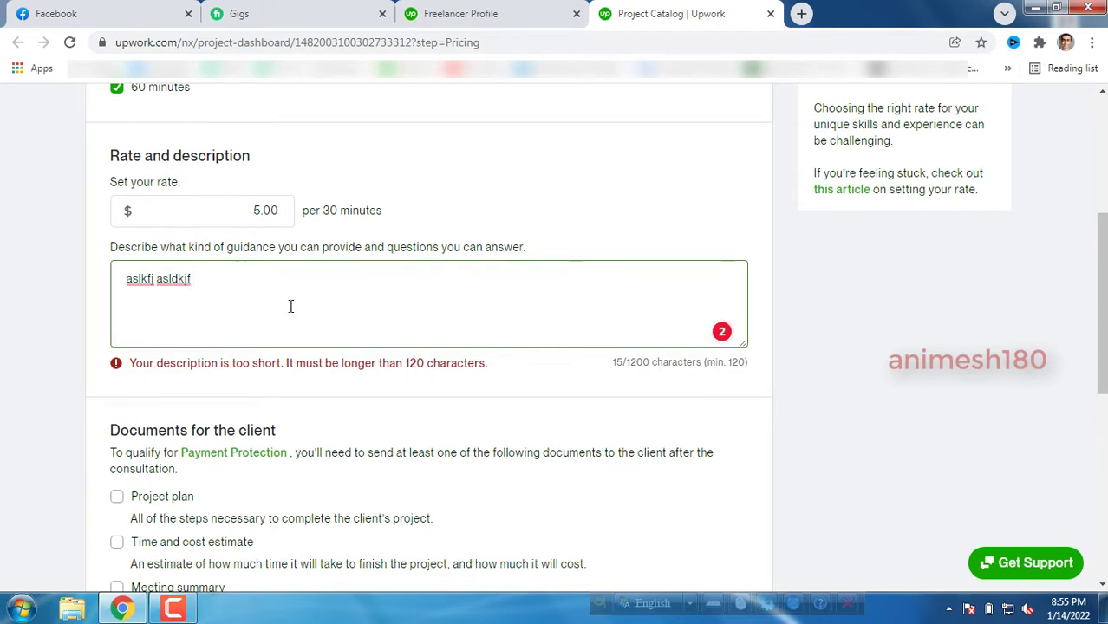
text(adsfa s adfsdaf asf saf a)
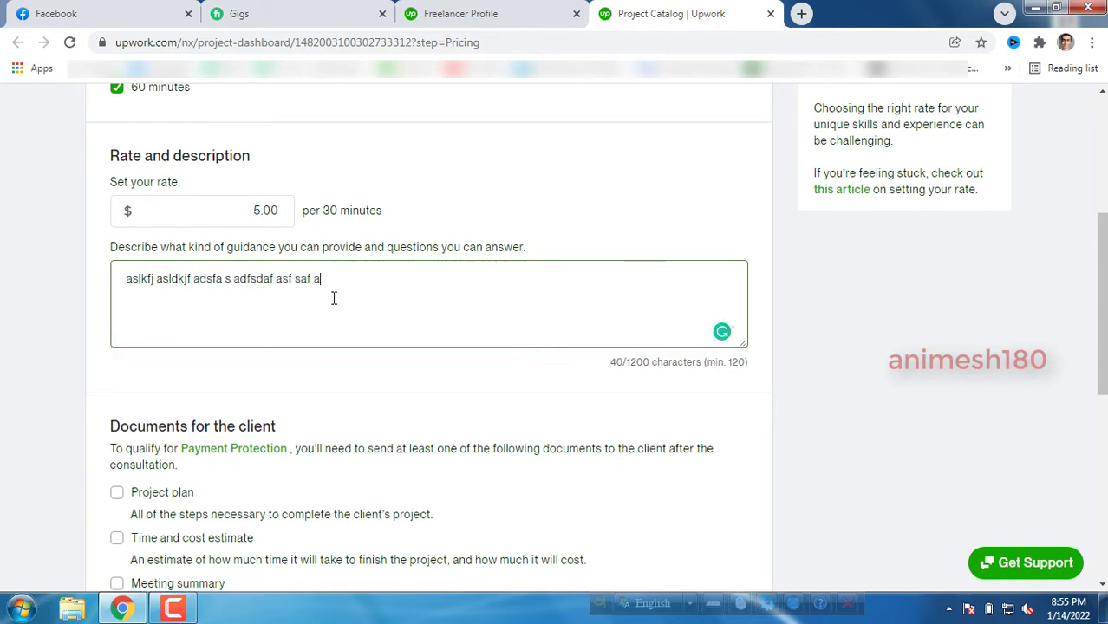
text(fasf)
Copy the description and paste it twice to exceed the 120-character minimum.
drag(366, 289, 101, 278)
right_click(188, 296)
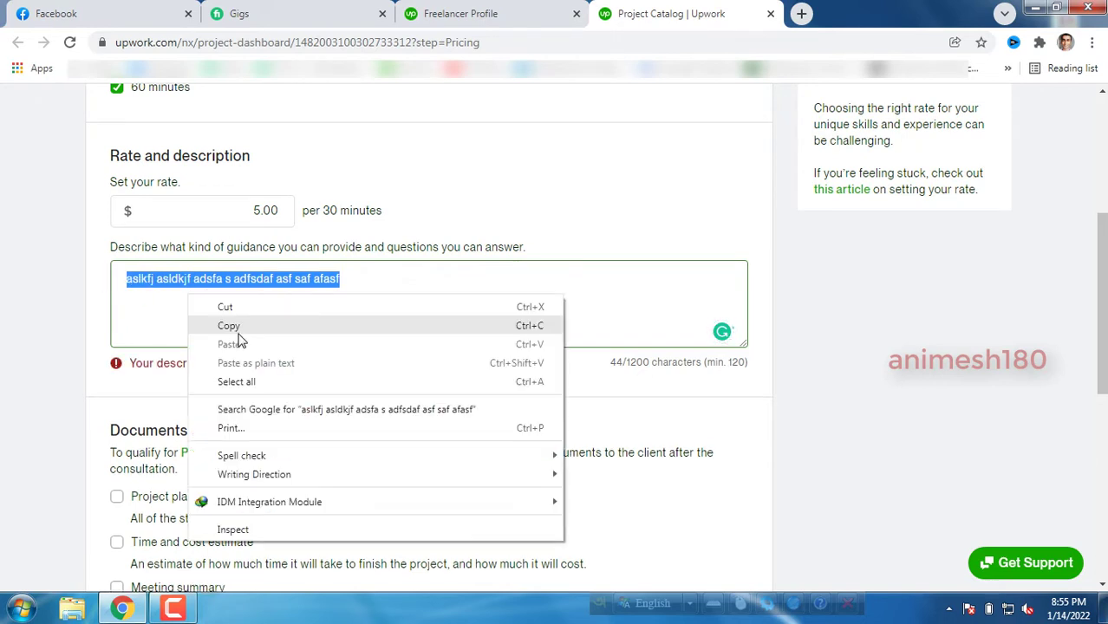
click(234, 326)
click(387, 286)
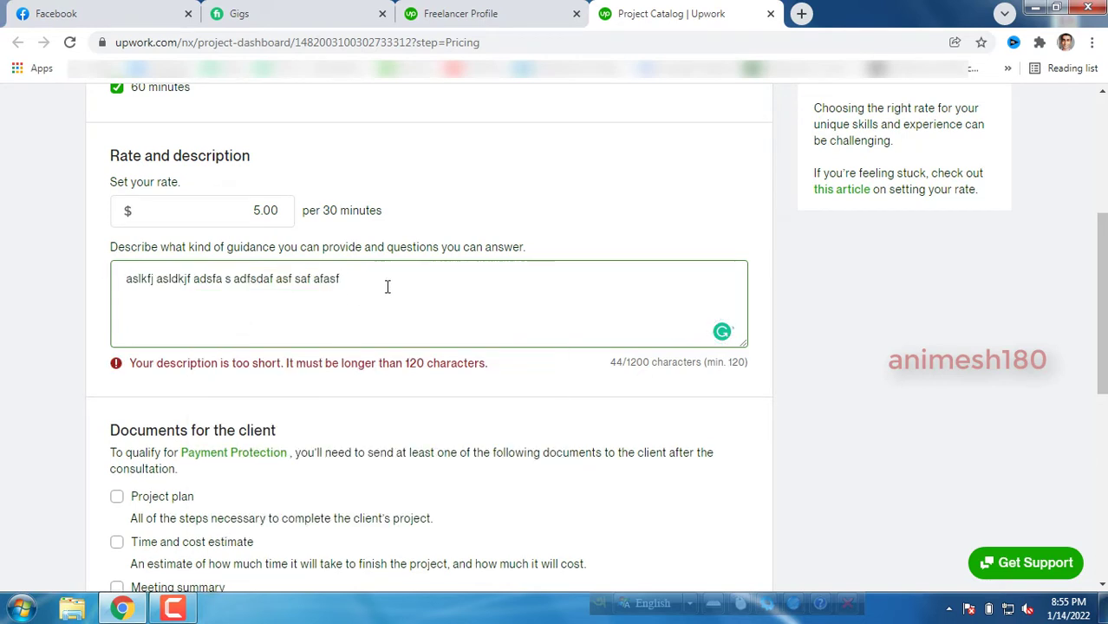
key(ctrl+v)
key(ctrl+v)
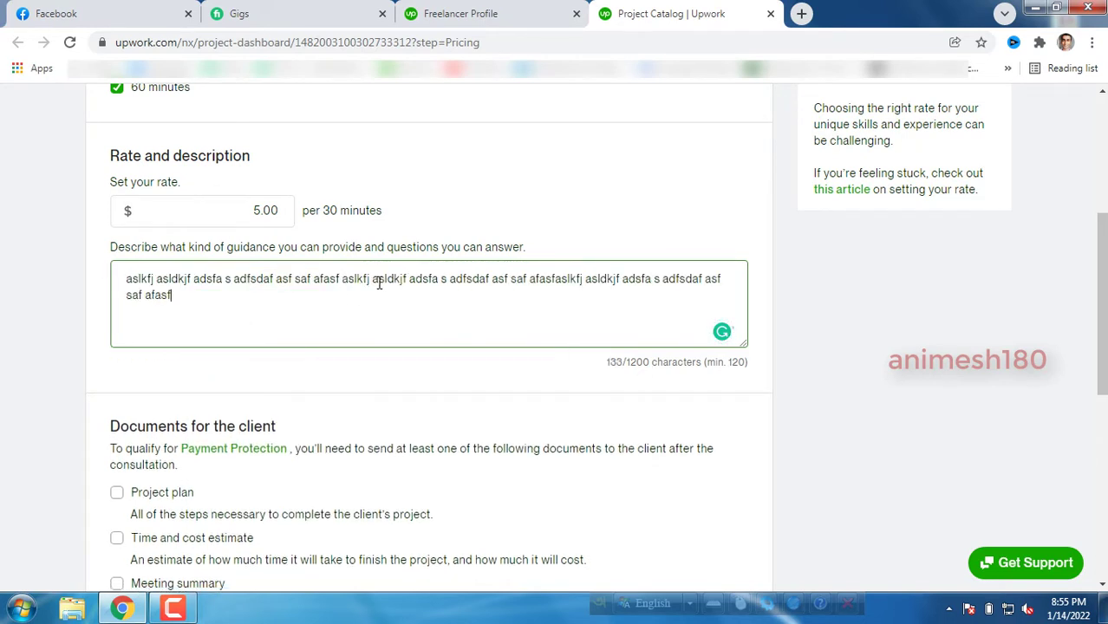
key(ctrl+v)
key(ctrl+v)
key(ctrl+v)
key(ctrl+v)
key(ctrl+v)
click(340, 365)
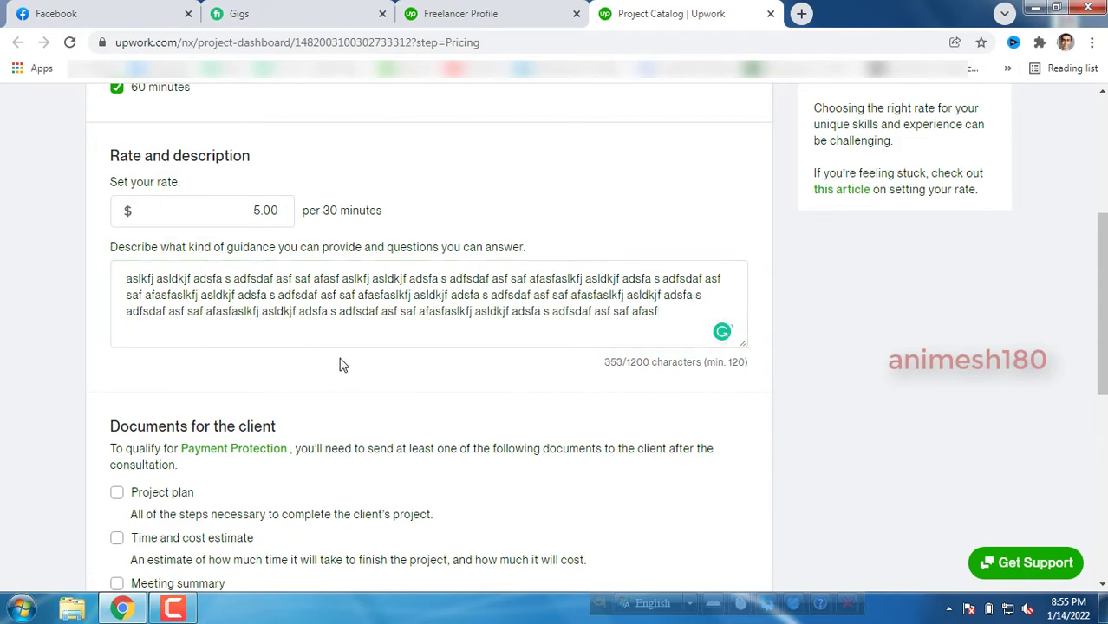
click(465, 328)
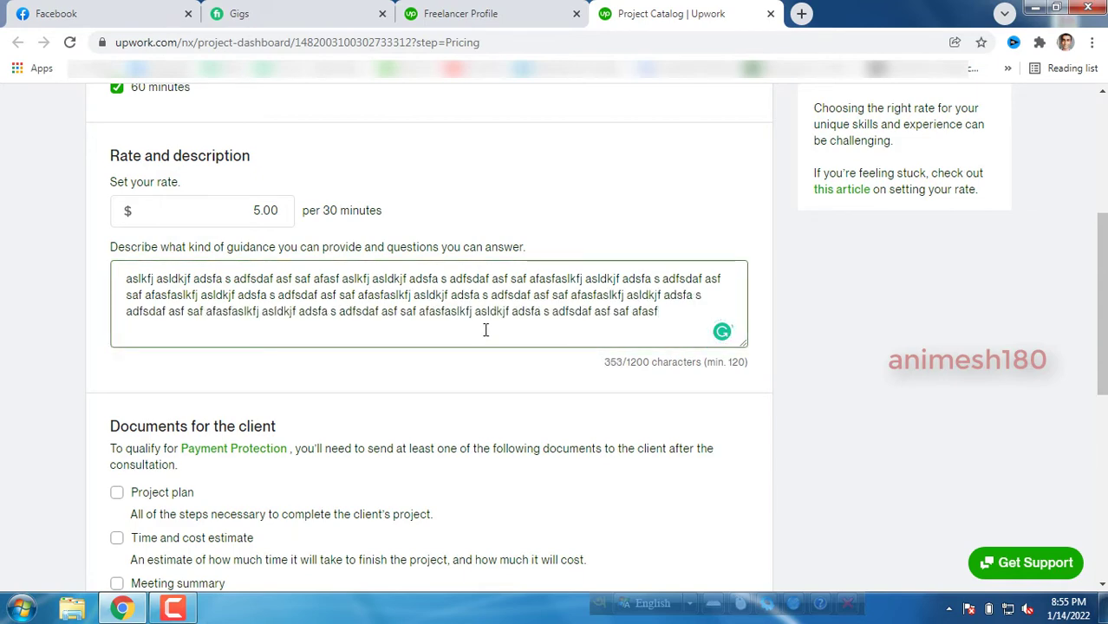
scroll(485, 329, down, 2)
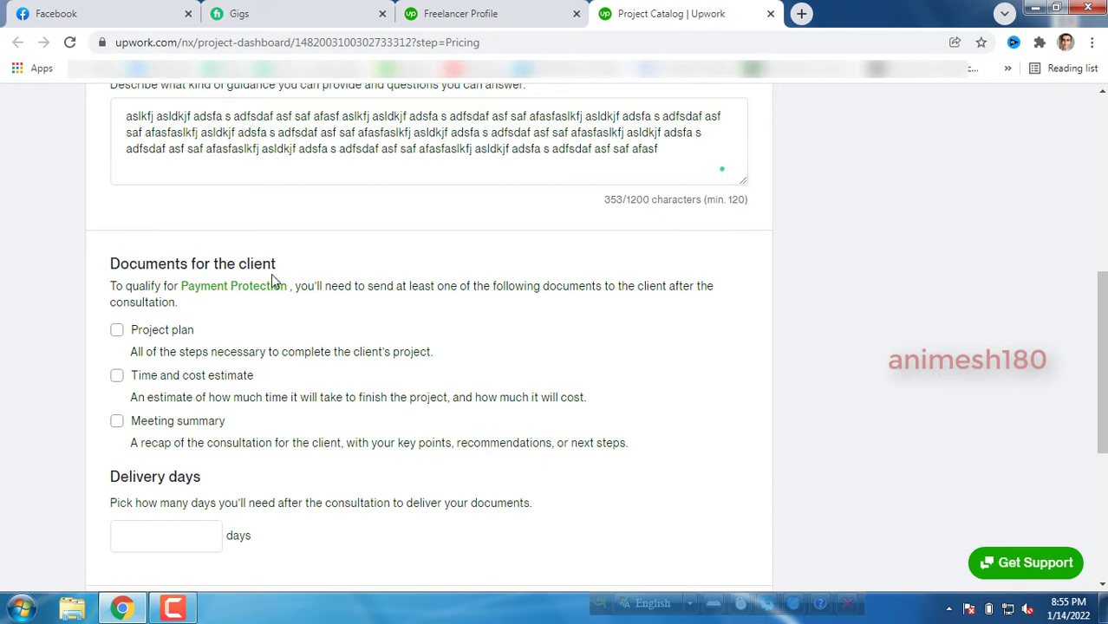
Offer a project plan, time and cost estimate and meeting summary with 1 delivery day, then save Pricing.
click(117, 332)
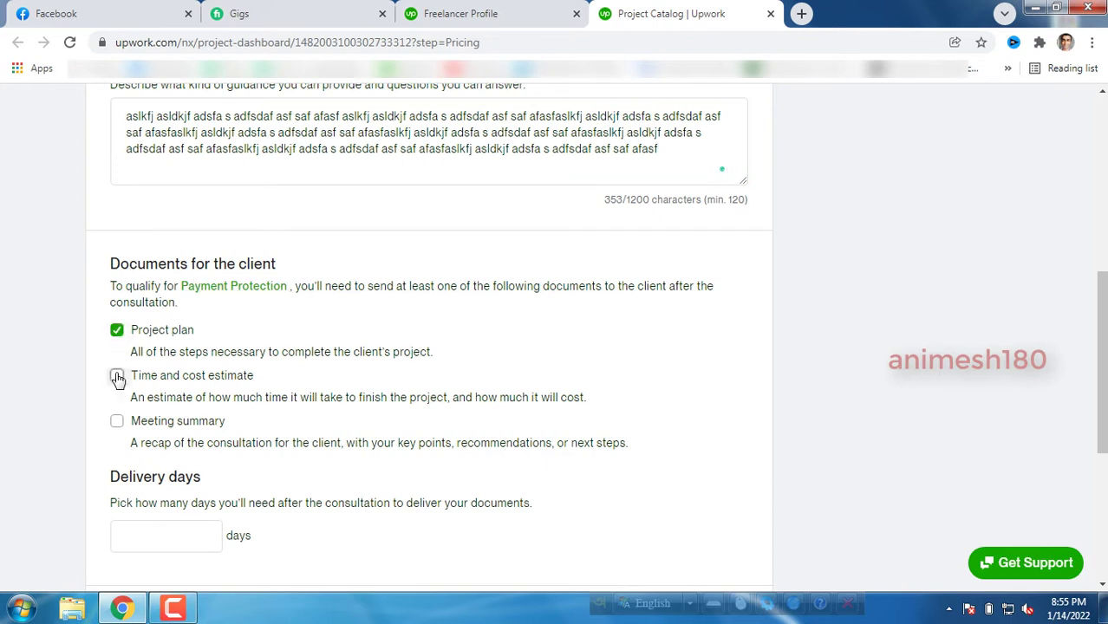
click(117, 378)
click(117, 423)
scroll(174, 408, down, 2)
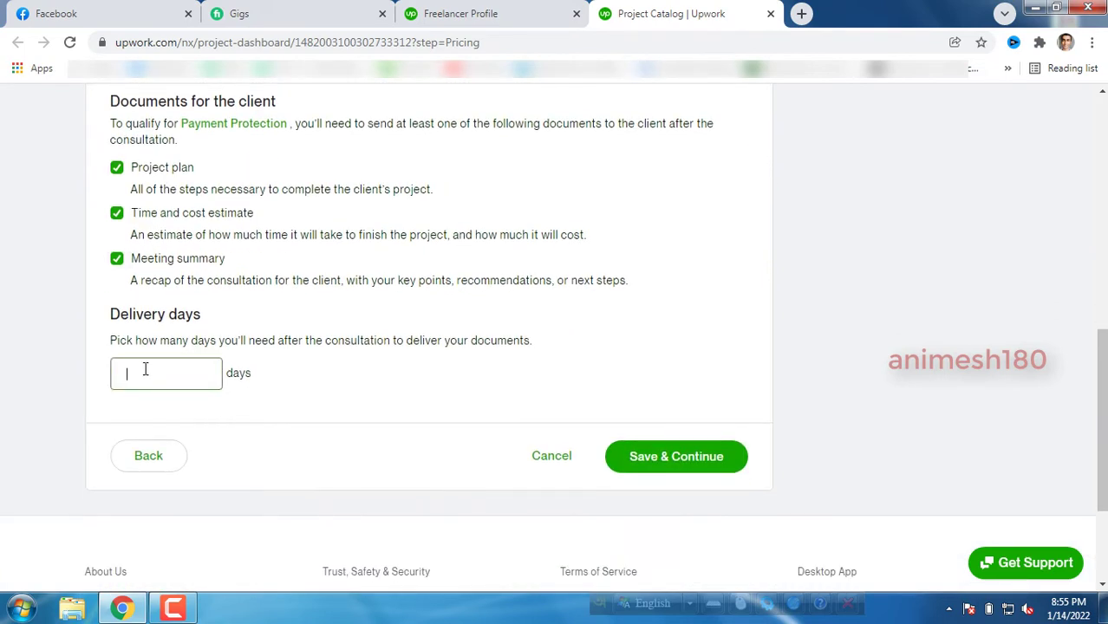
click(282, 352)
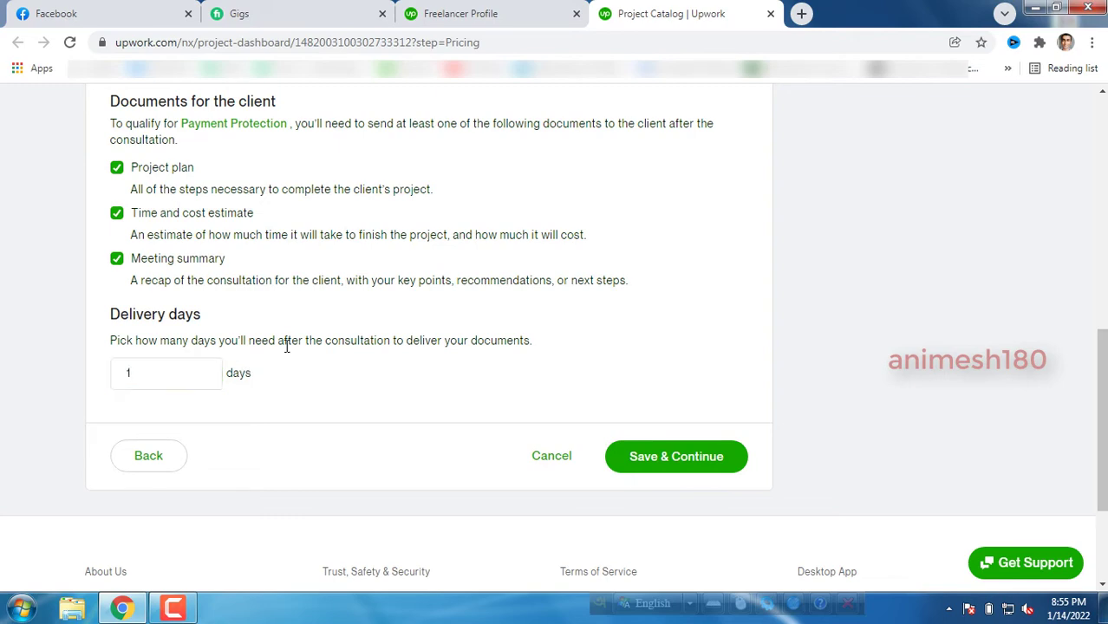
click(666, 459)
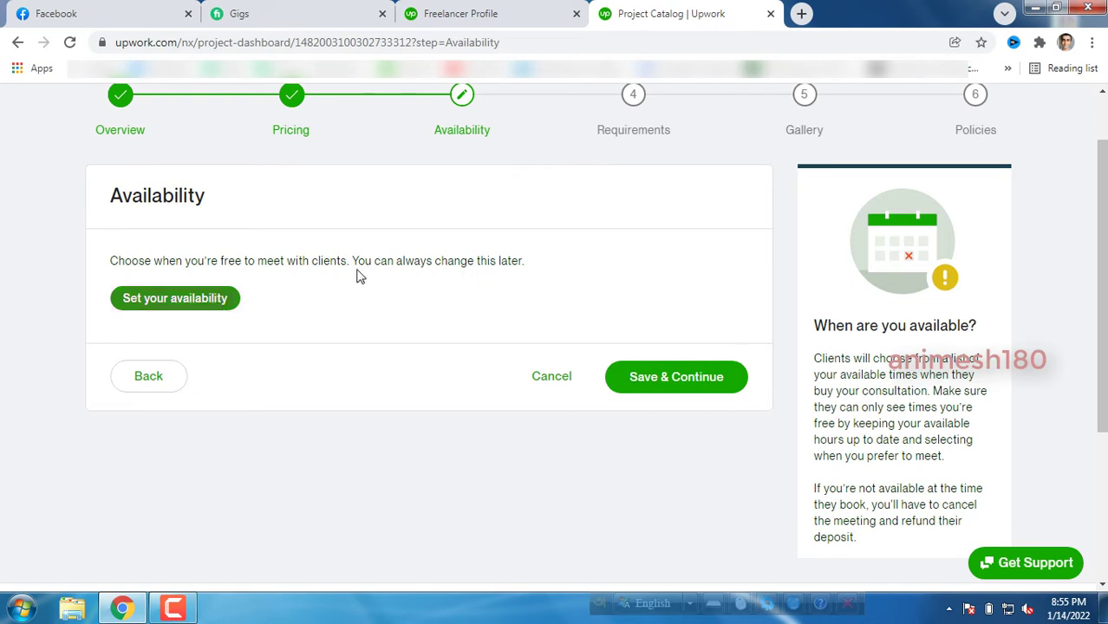
Set availability without connecting a calendar, removing Monday from the opening days.
drag(354, 261, 514, 264)
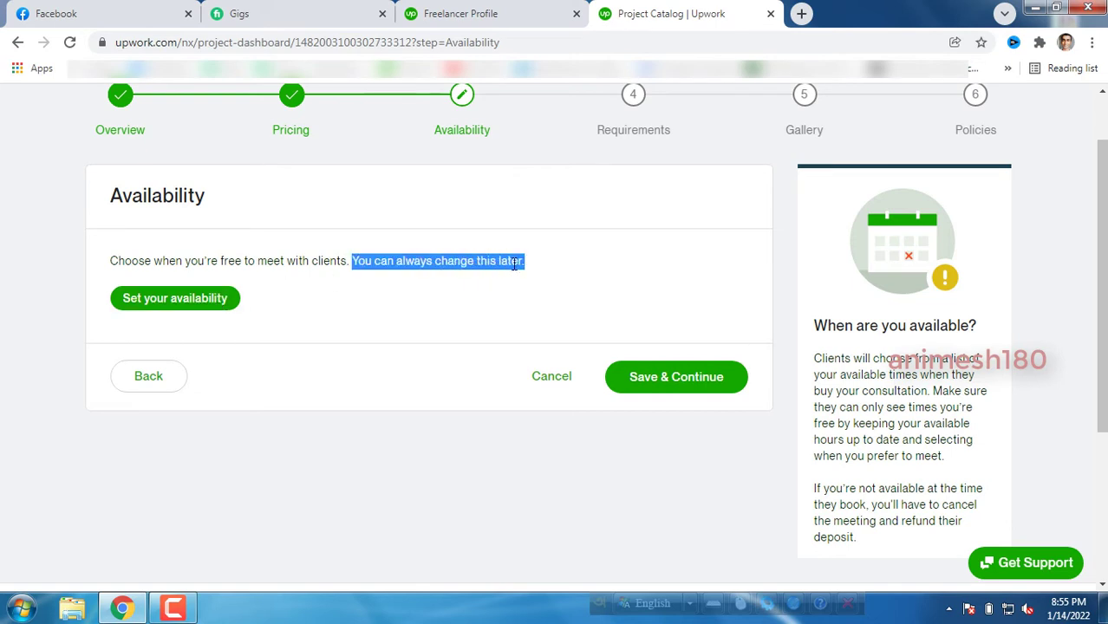
drag(116, 262, 342, 267)
click(351, 268)
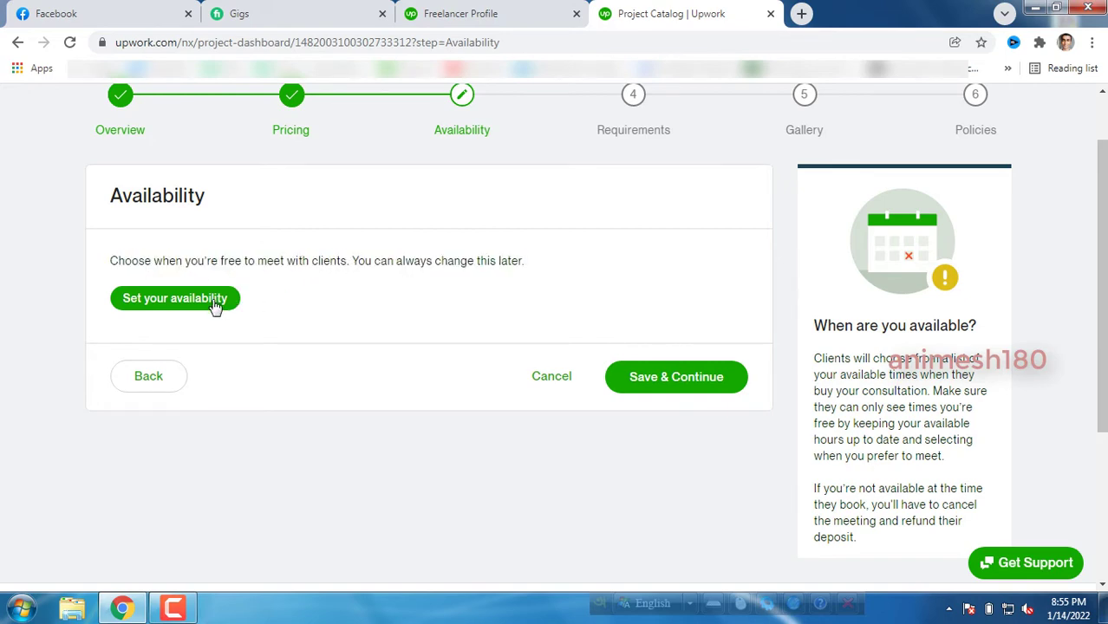
click(215, 300)
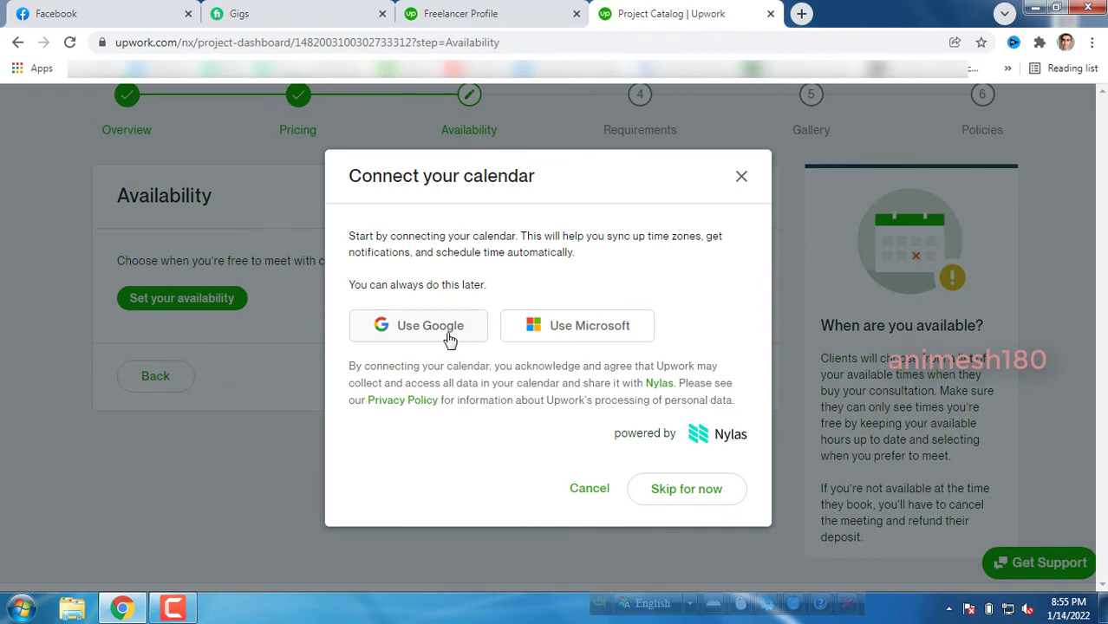
click(685, 495)
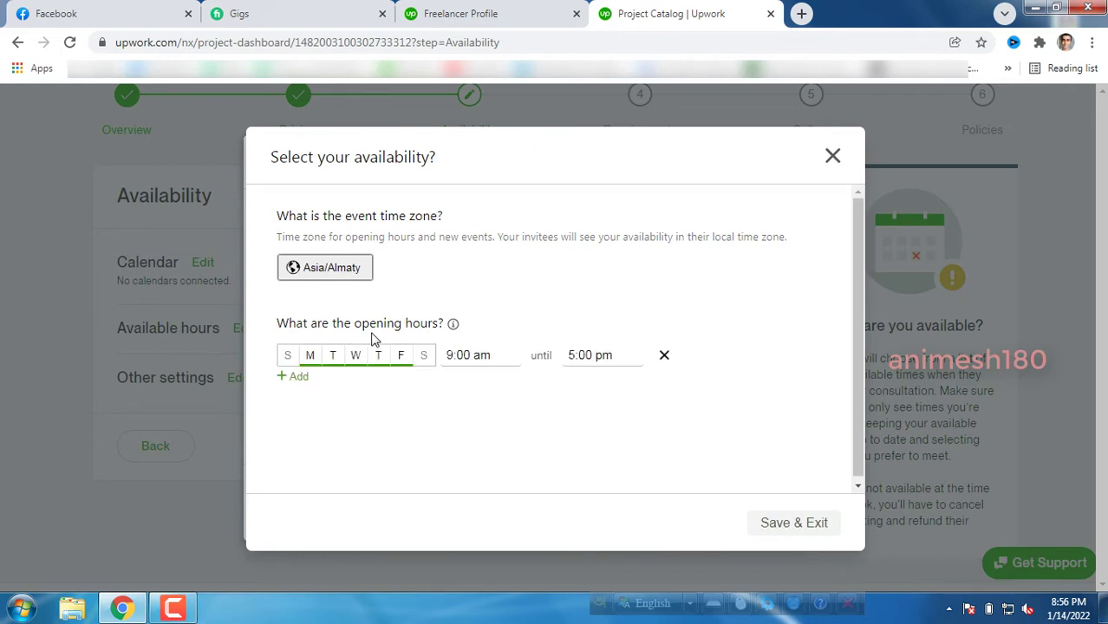
click(314, 363)
click(794, 527)
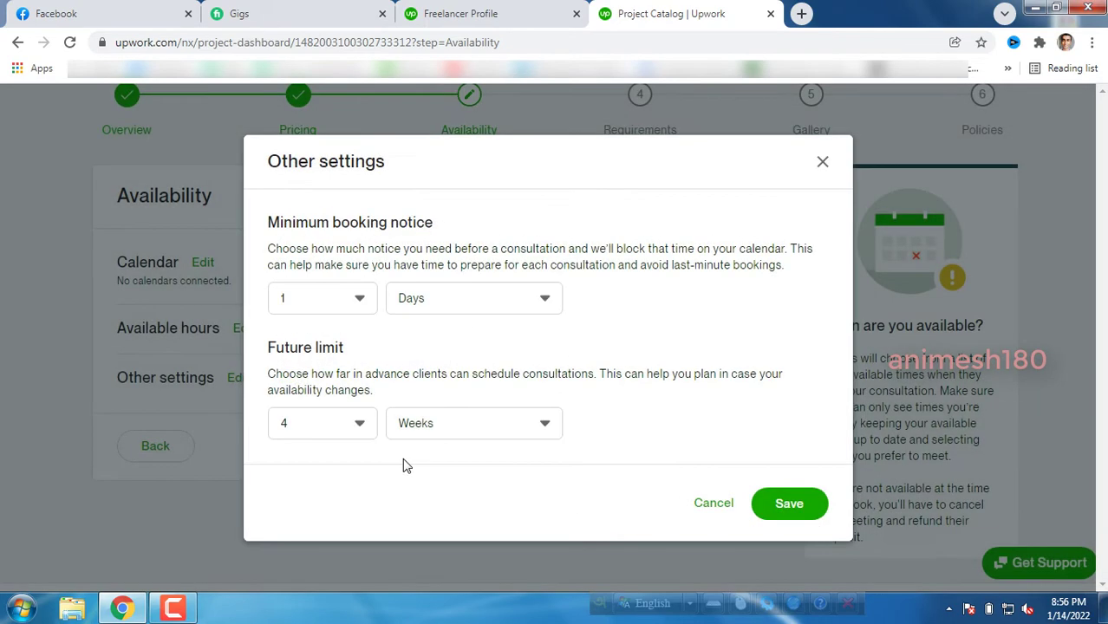
Set a 1-day minimum booking notice with a 4-week future limit, save, and continue.
click(355, 304)
click(373, 400)
click(473, 303)
click(453, 391)
click(802, 514)
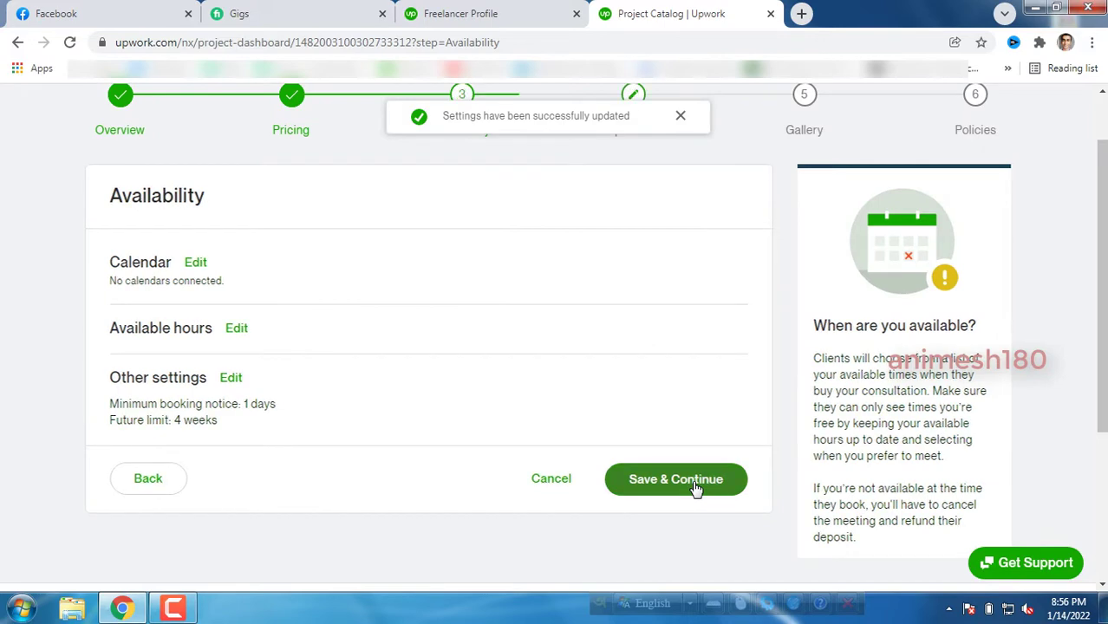
click(696, 489)
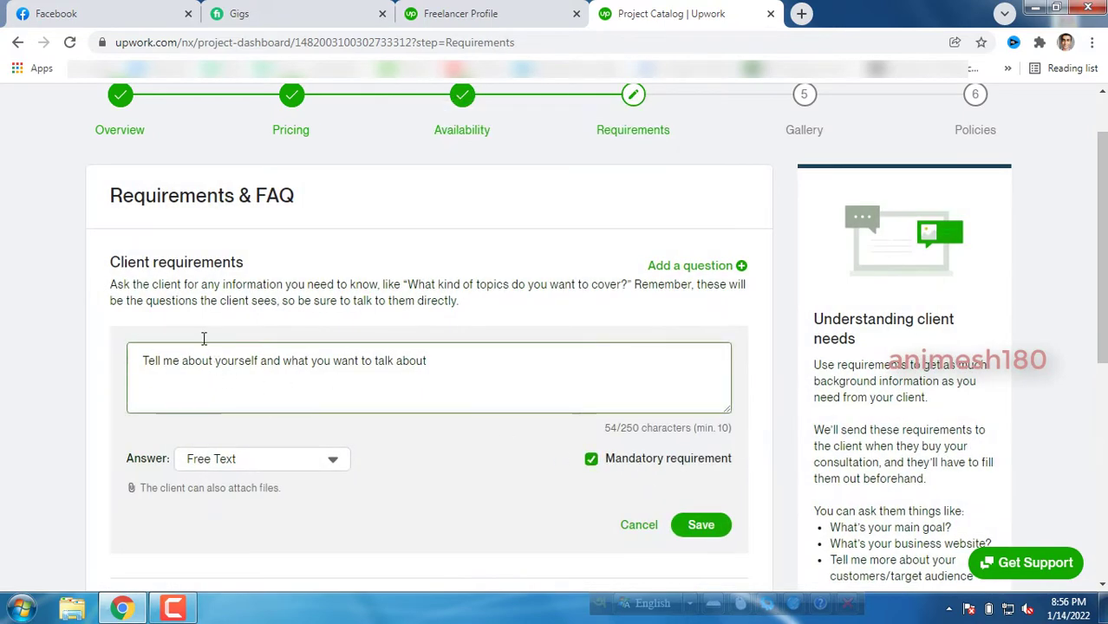
Replace the client requirement with 'Send me your logo sample if you have or describe your job details.'.
drag(145, 195, 299, 208)
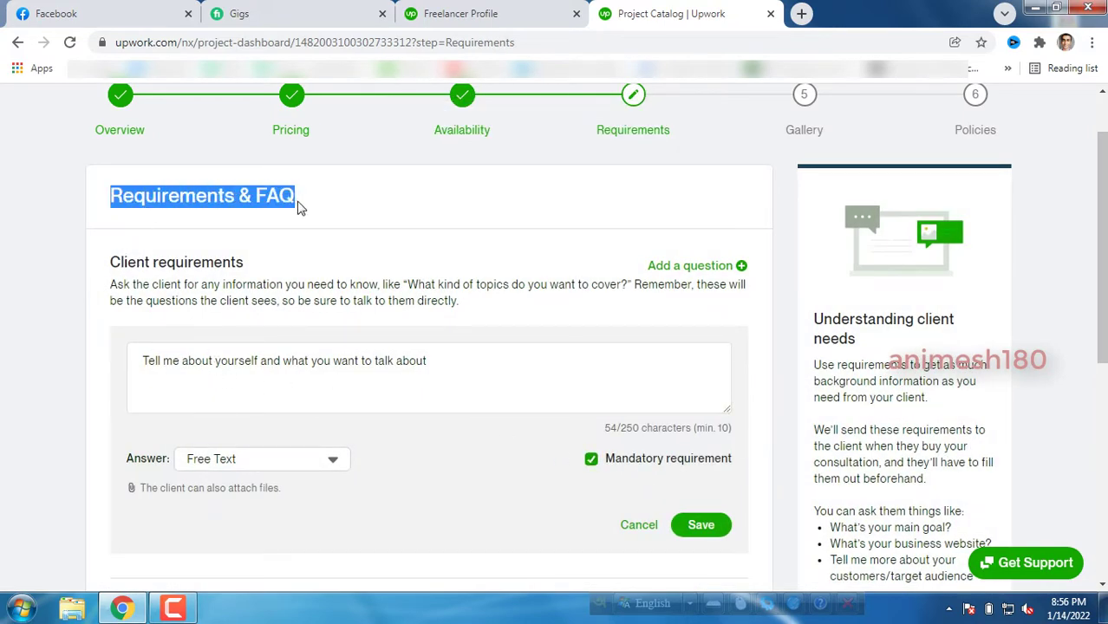
click(305, 208)
click(271, 364)
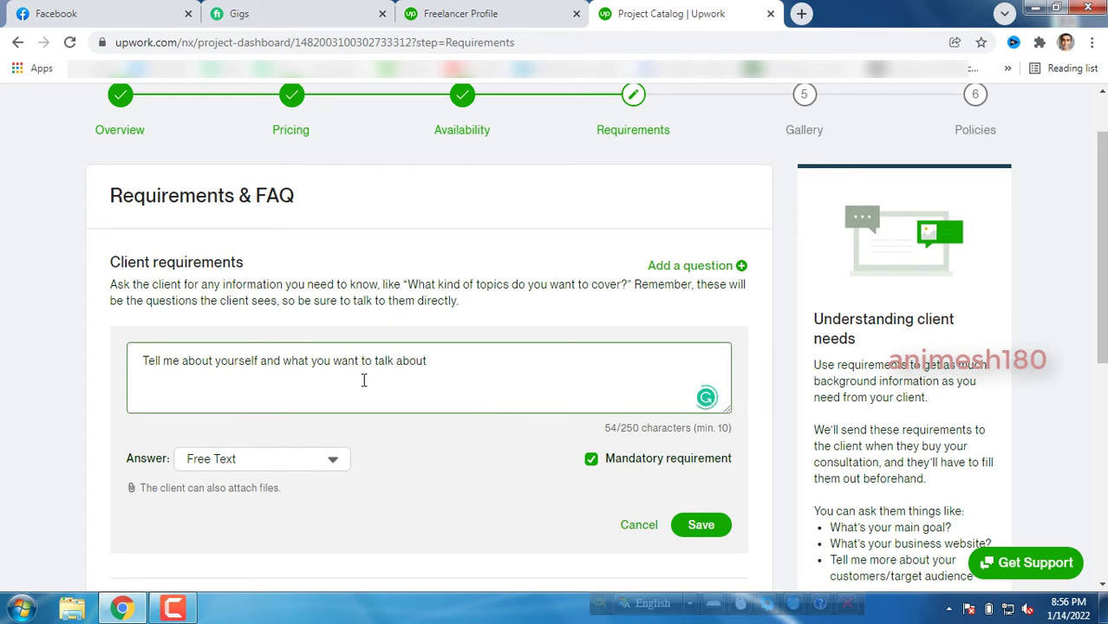
drag(468, 359, 126, 367)
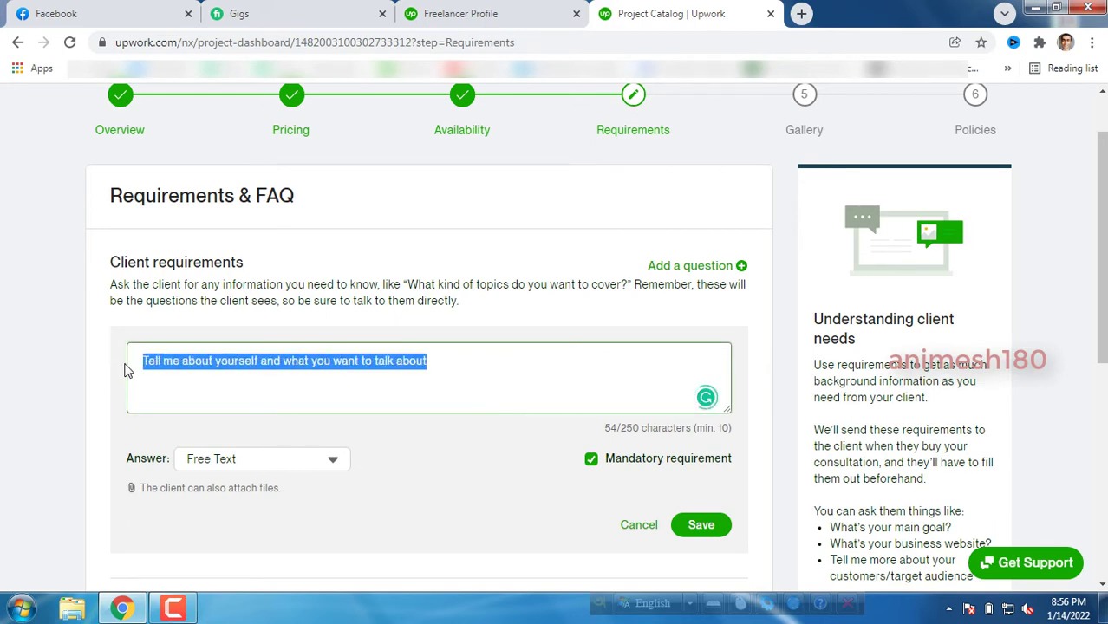
text(Send me your)
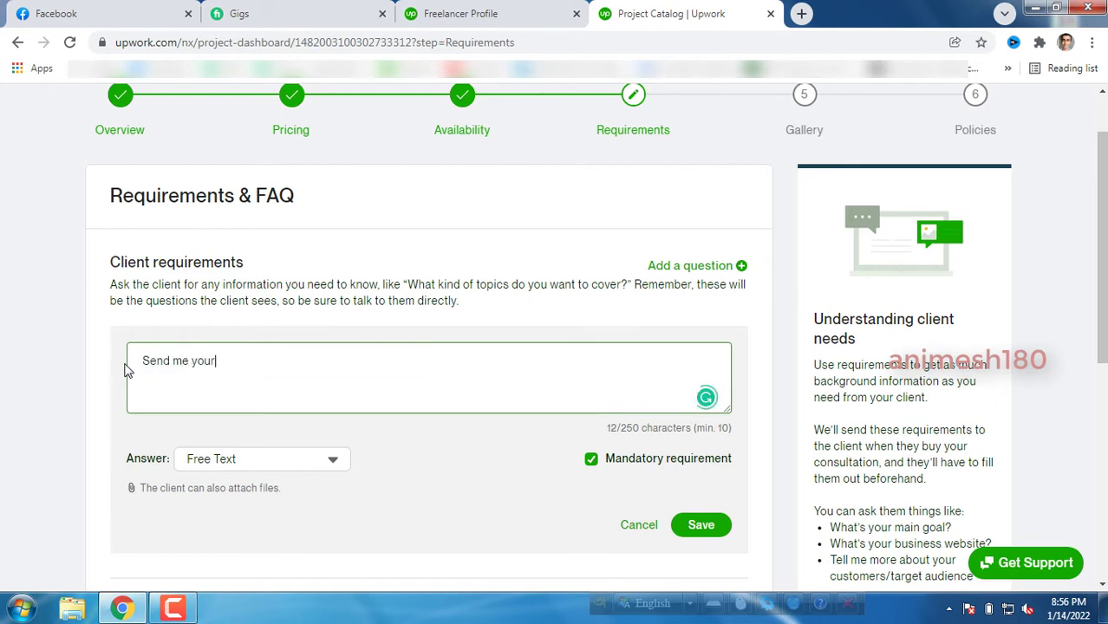
text( logo)
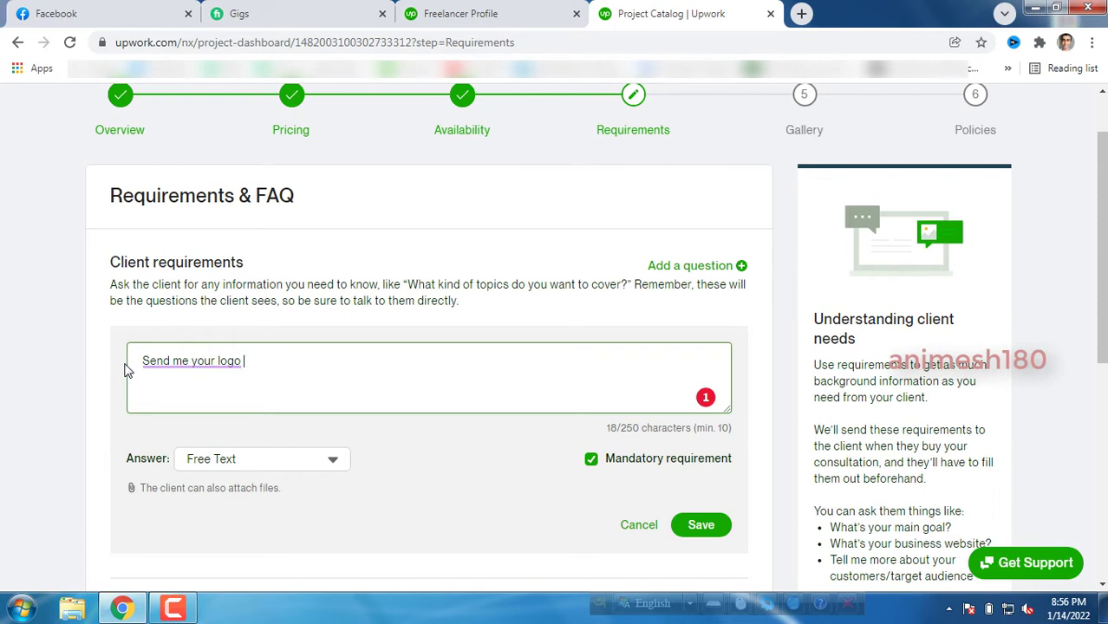
text(sample)
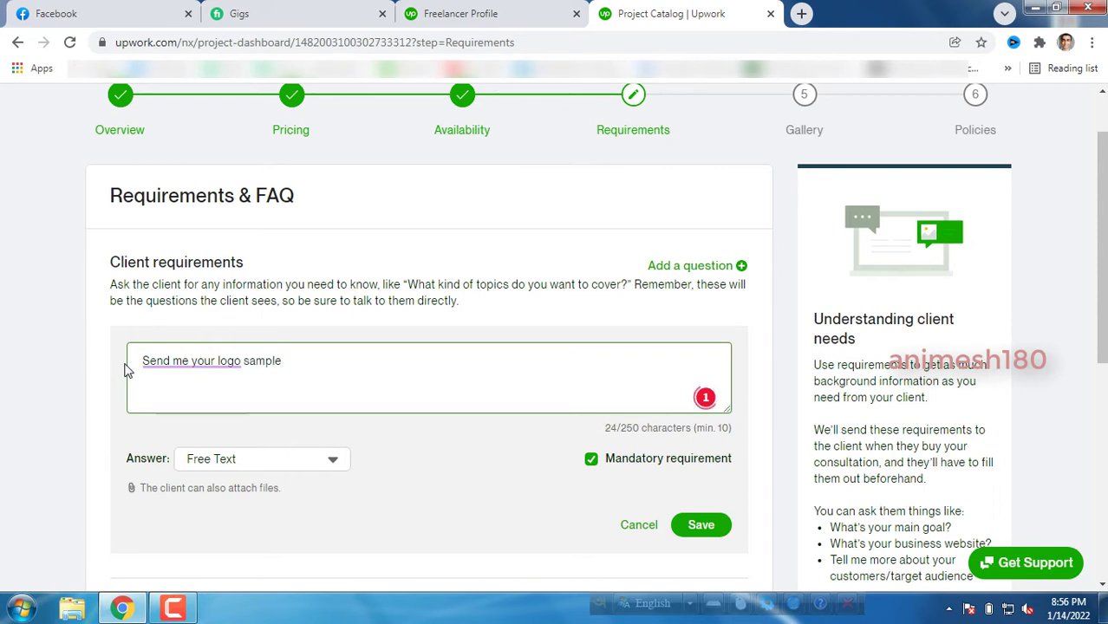
text( if you have.)
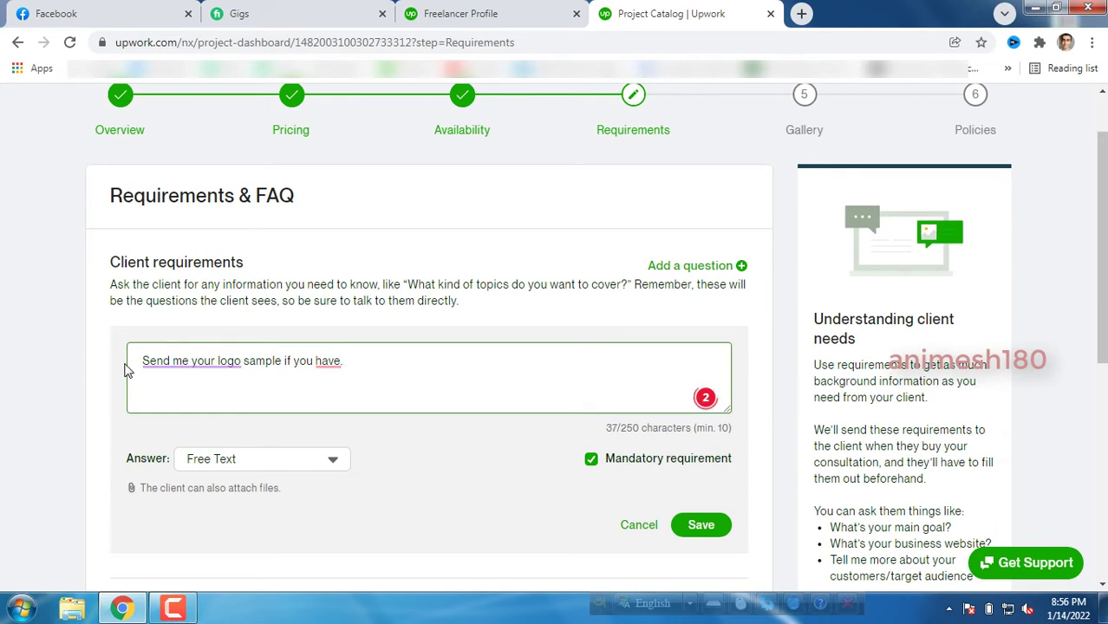
key(BackSpace)
text(or discribe)
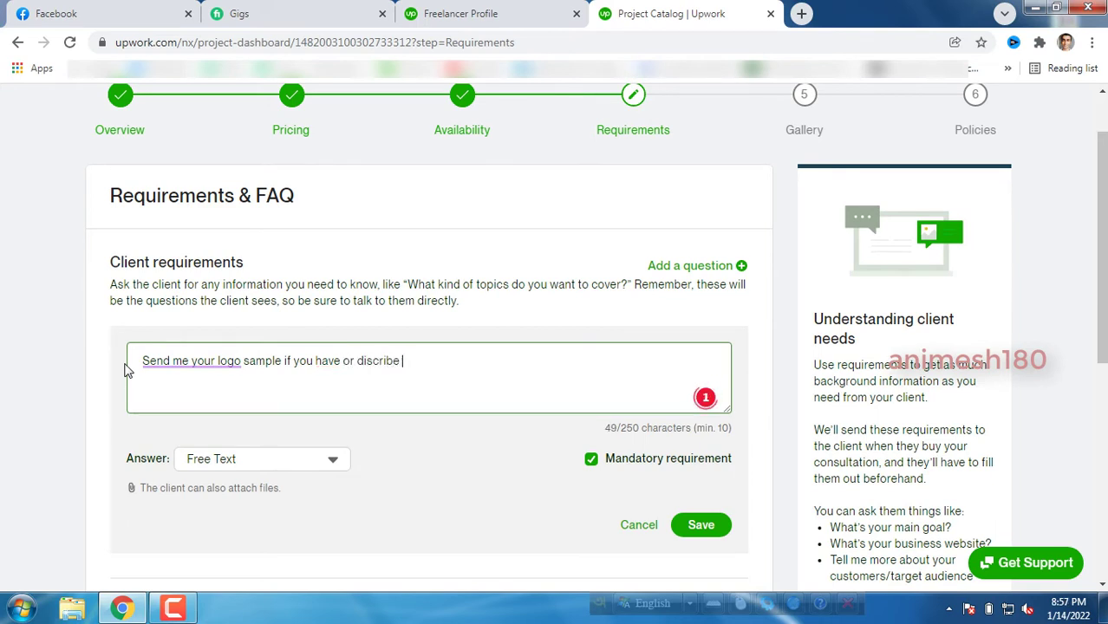
text( your job details.)
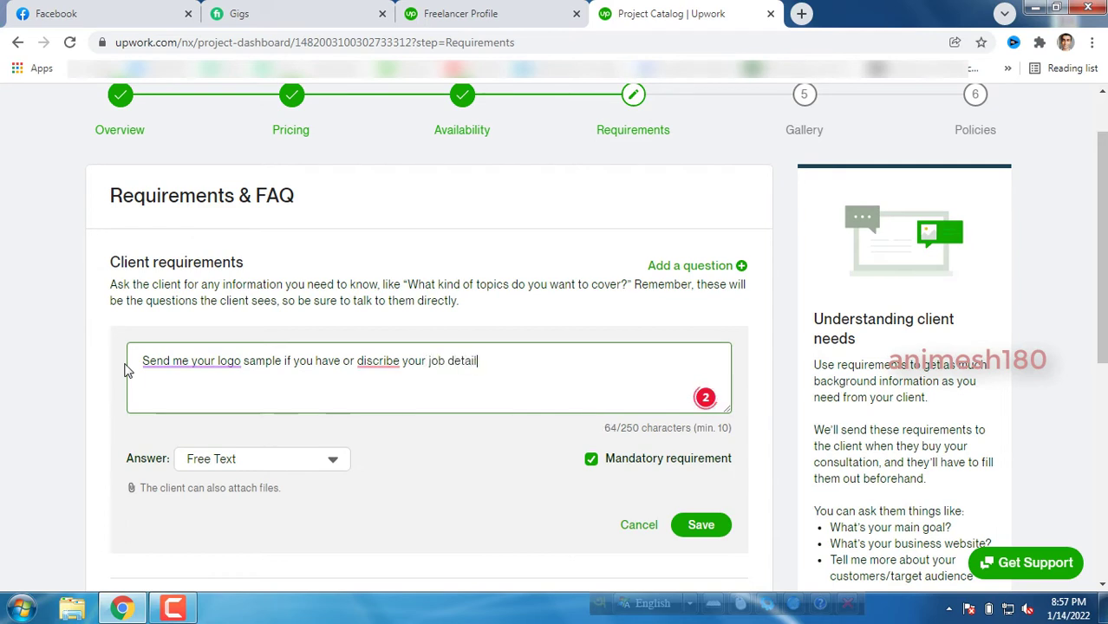
Accept Grammarly's spelling, rephrasing and capitalization fixes, save the requirement, and continue to Gallery.
mouse_move(376, 376)
click(385, 399)
mouse_move(173, 362)
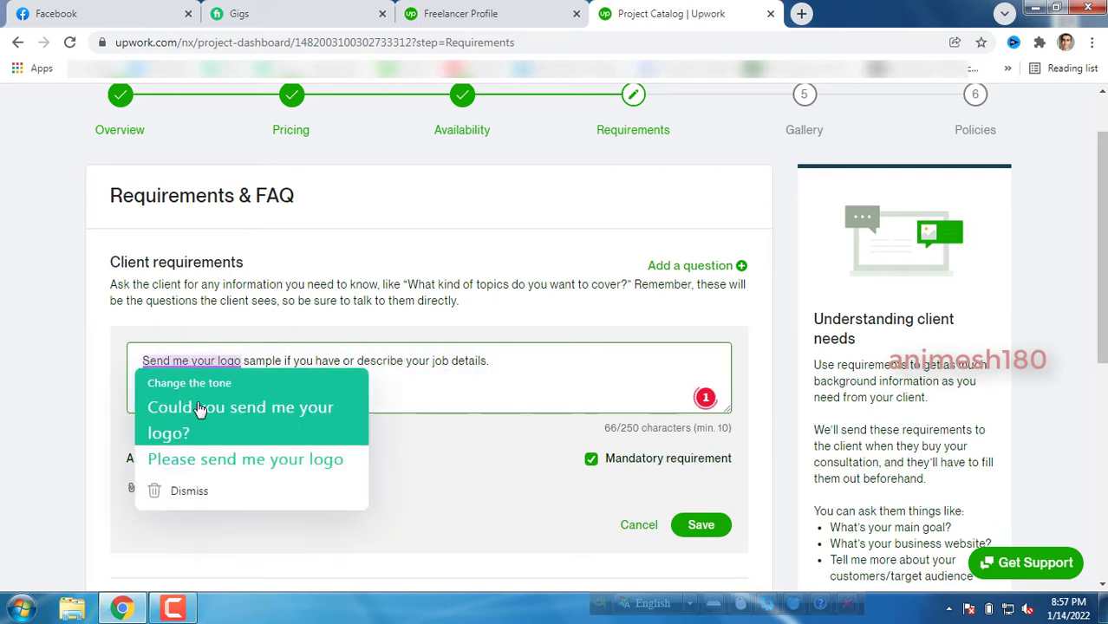
click(198, 409)
mouse_move(317, 362)
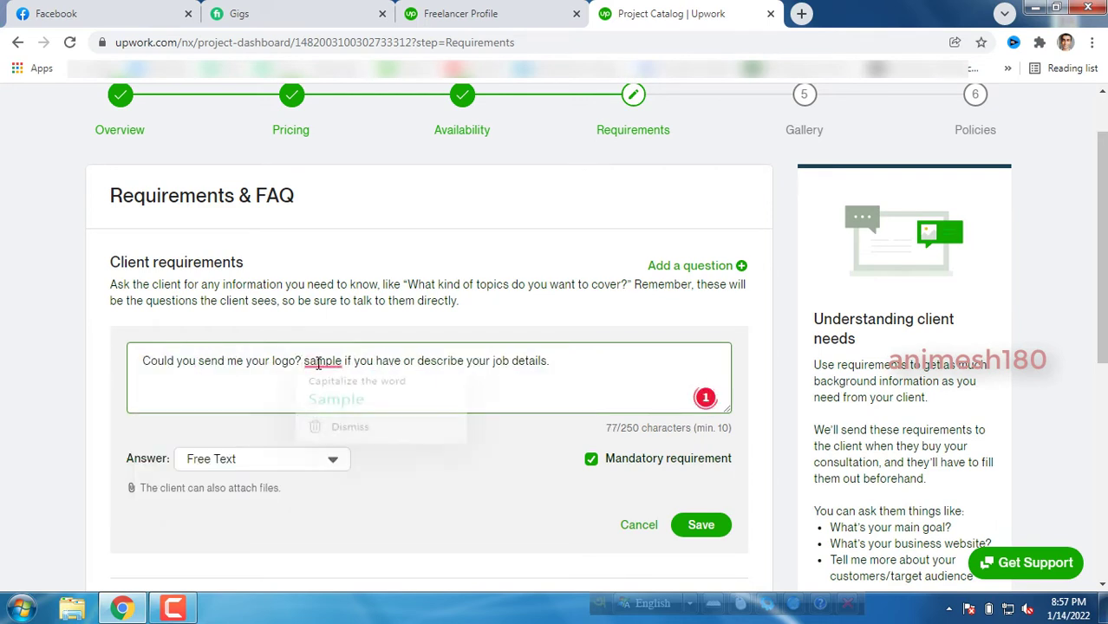
click(331, 403)
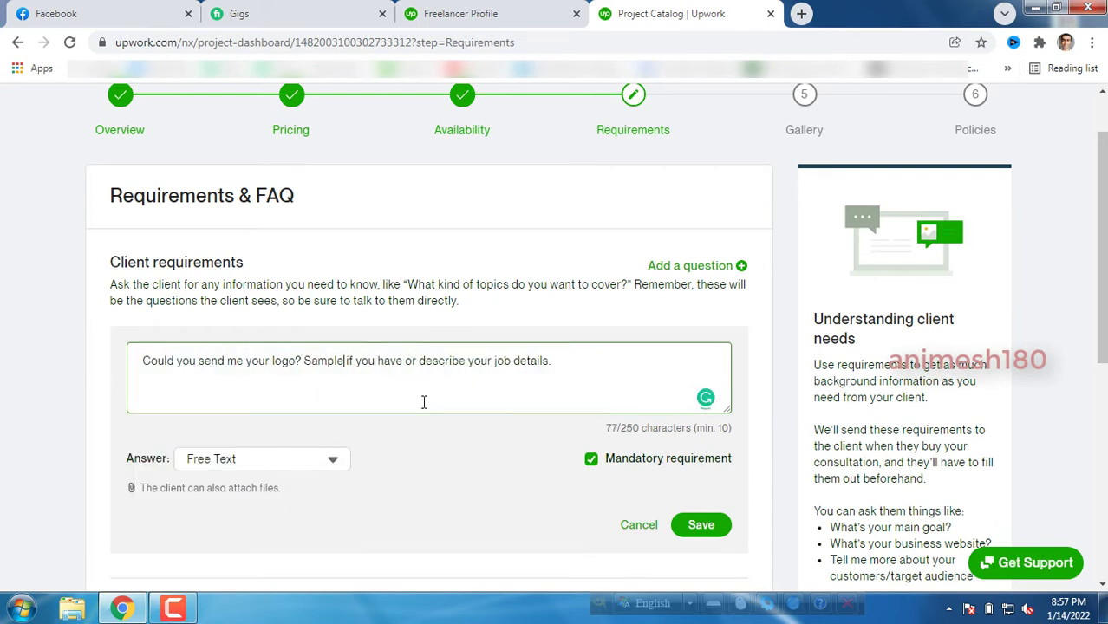
click(574, 379)
click(701, 529)
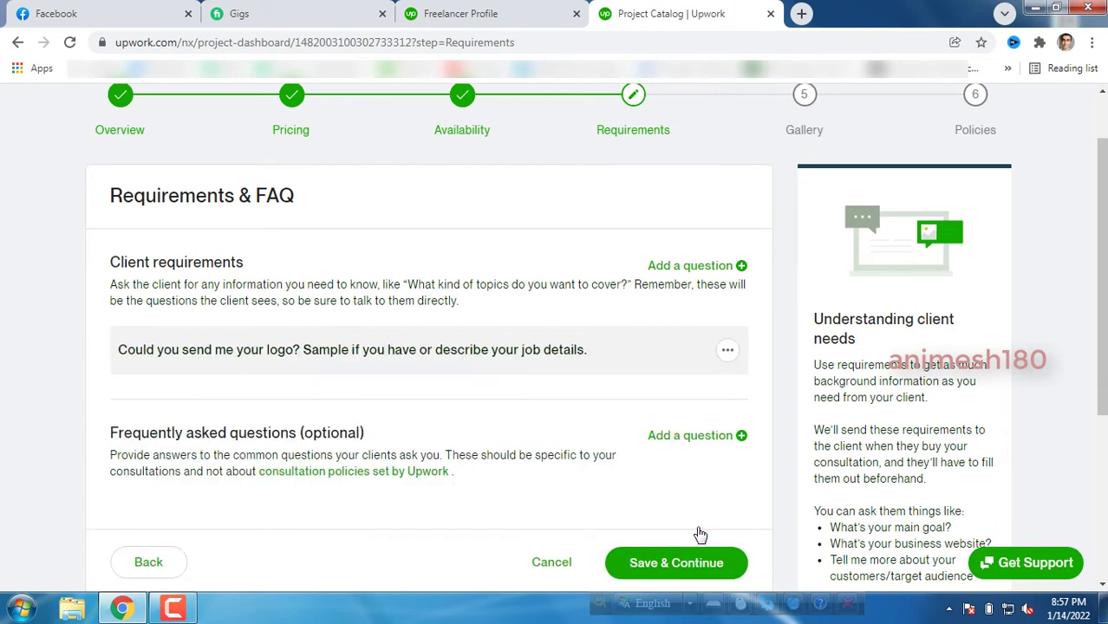
click(694, 563)
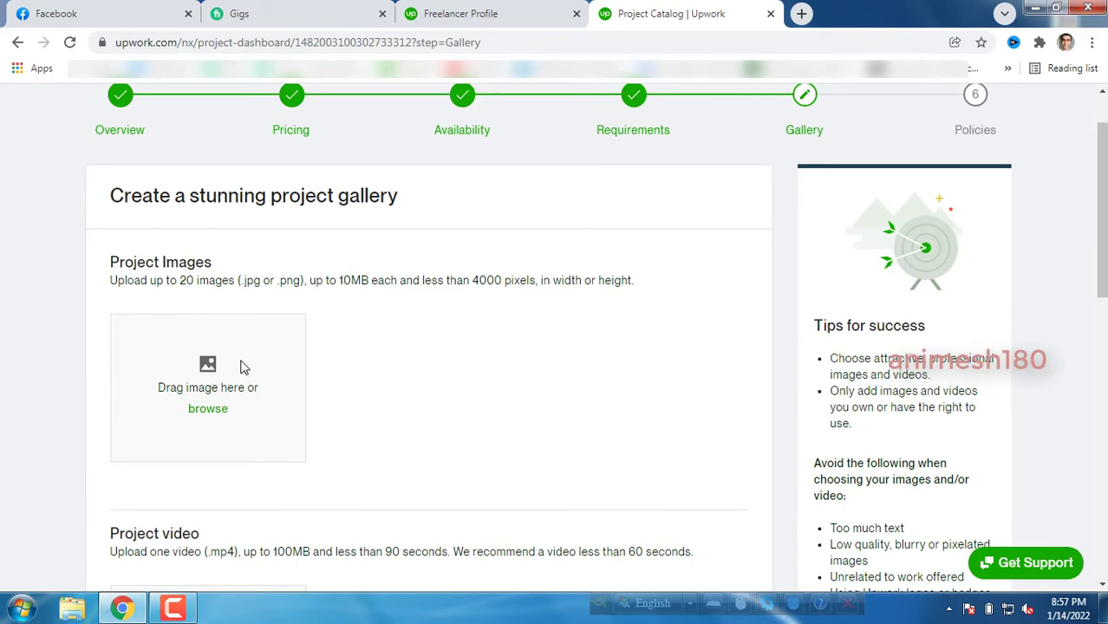
Upload the 24/7 HYGIENE image from the Desktop logo folder as the cropped gallery cover.
scroll(314, 387, down, 2)
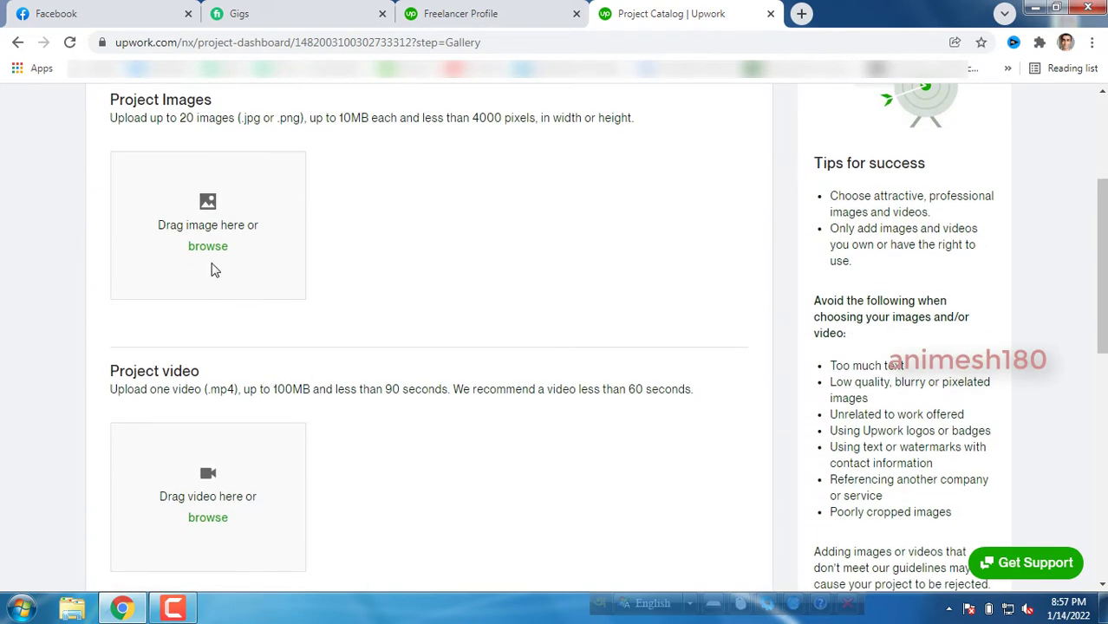
scroll(212, 382, down, 3)
scroll(223, 343, down, 1)
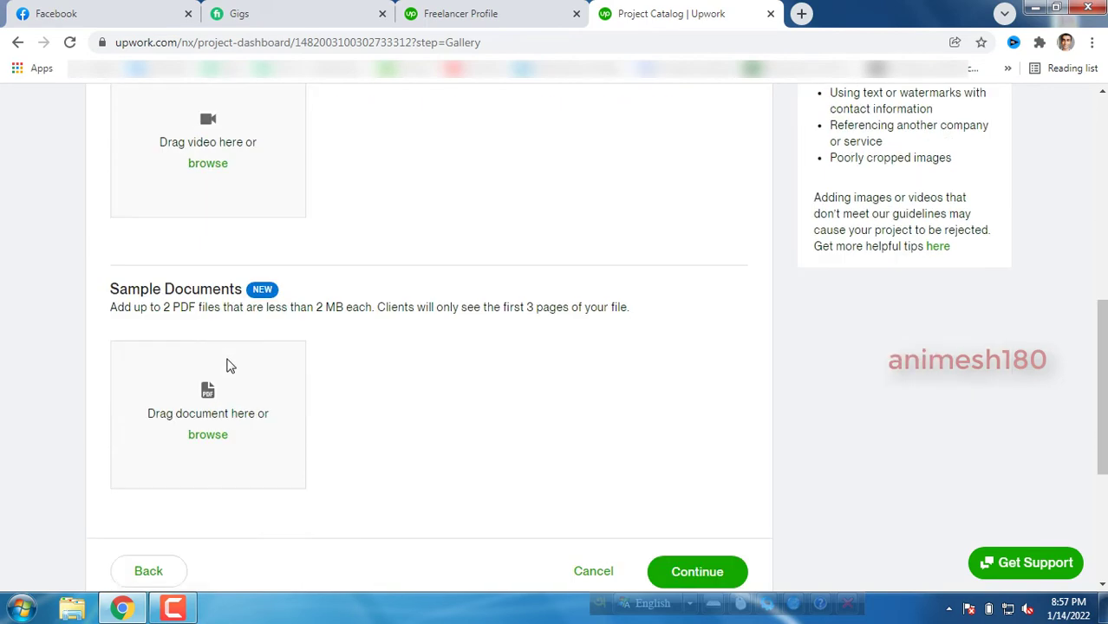
scroll(226, 365, down, 1)
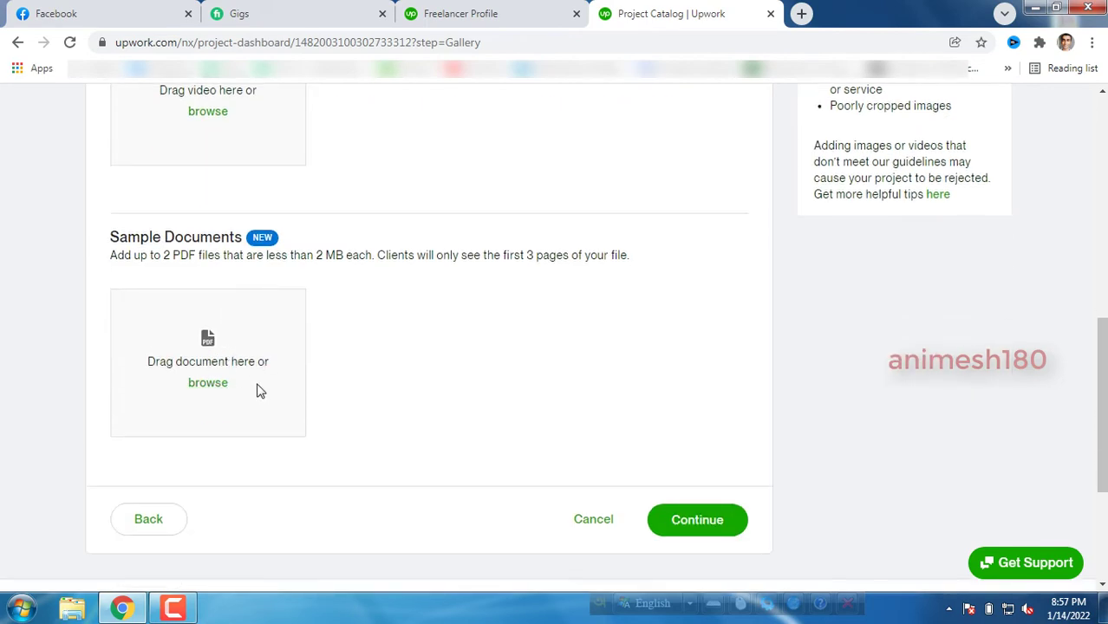
scroll(256, 390, up, 5)
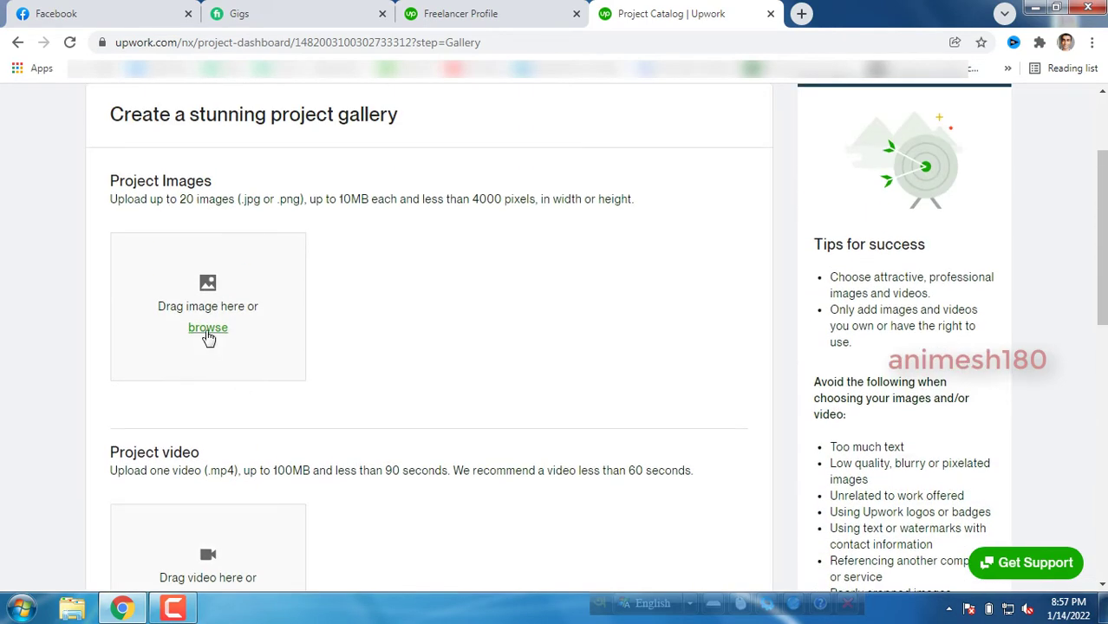
click(208, 328)
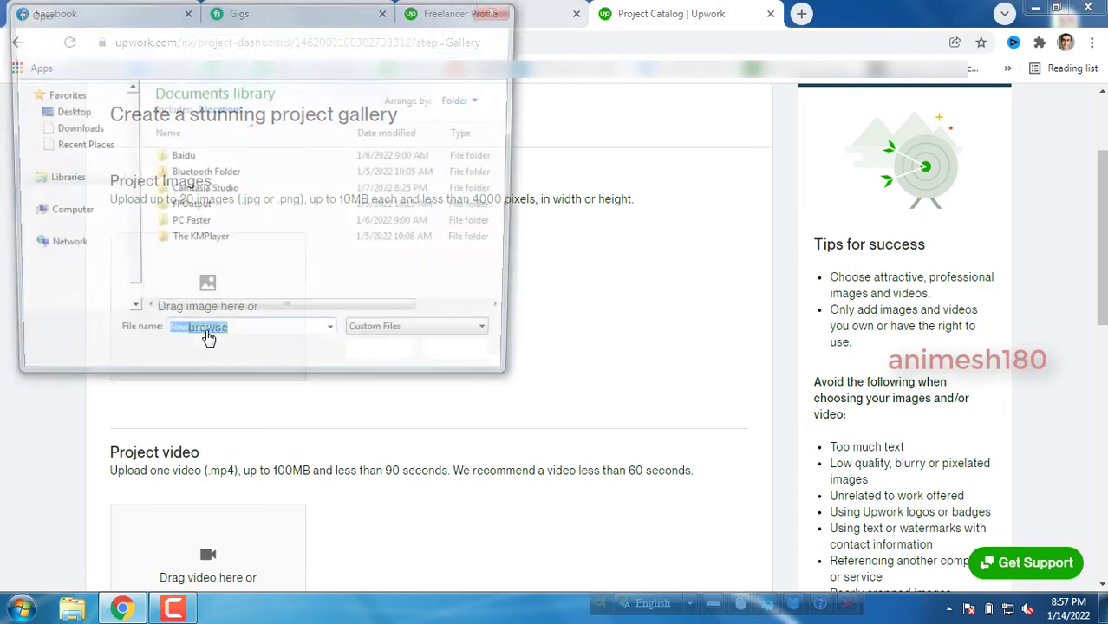
click(83, 112)
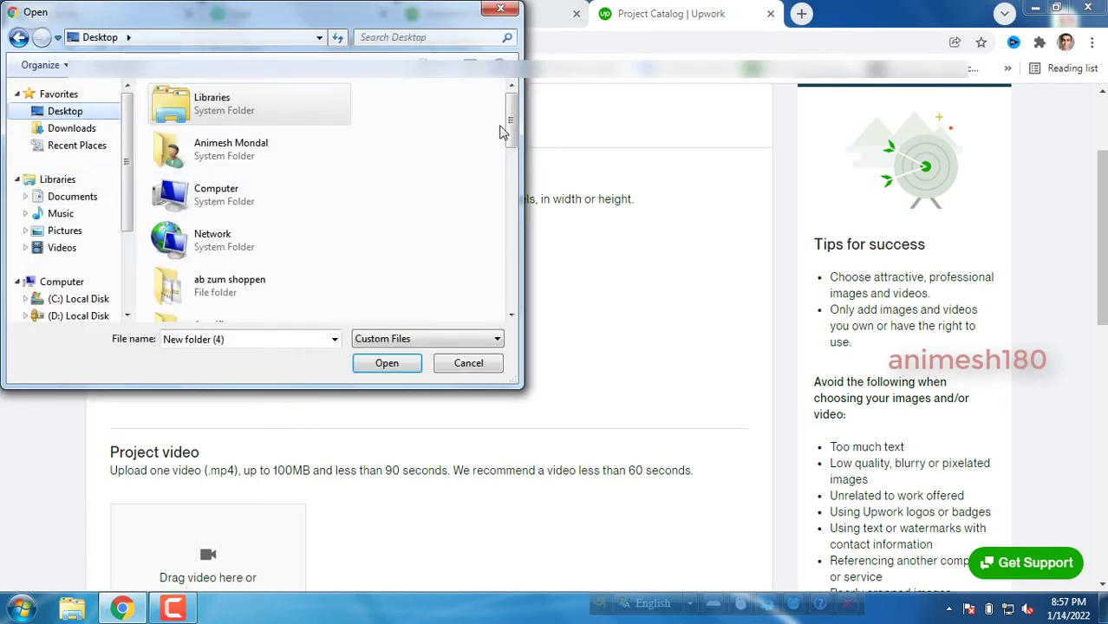
drag(512, 112, 512, 164)
scroll(273, 259, down, 3)
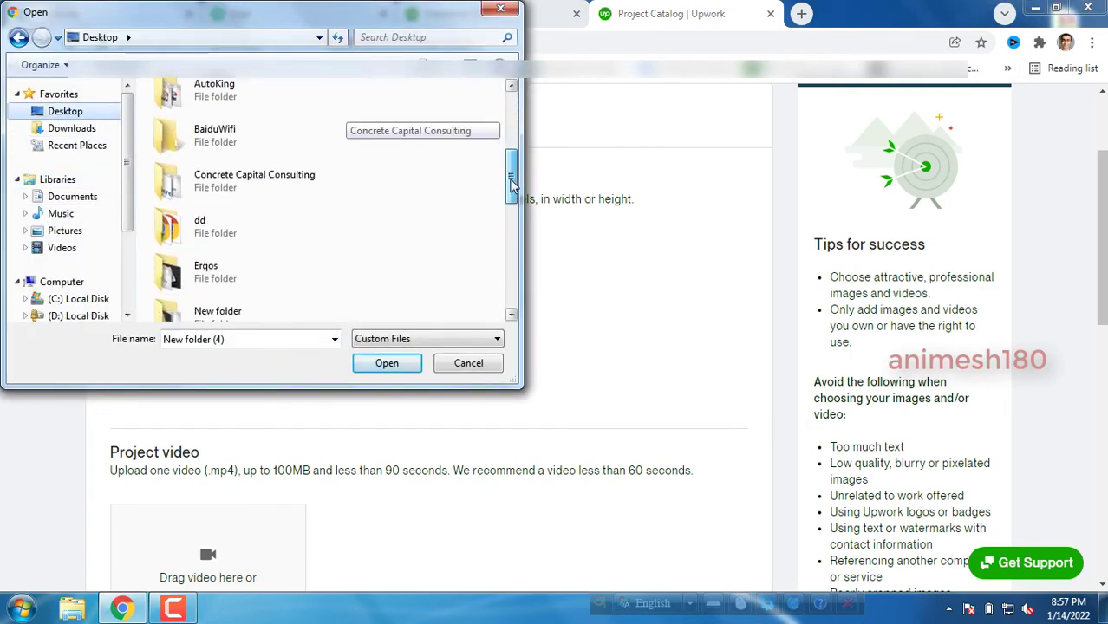
double_click(273, 258)
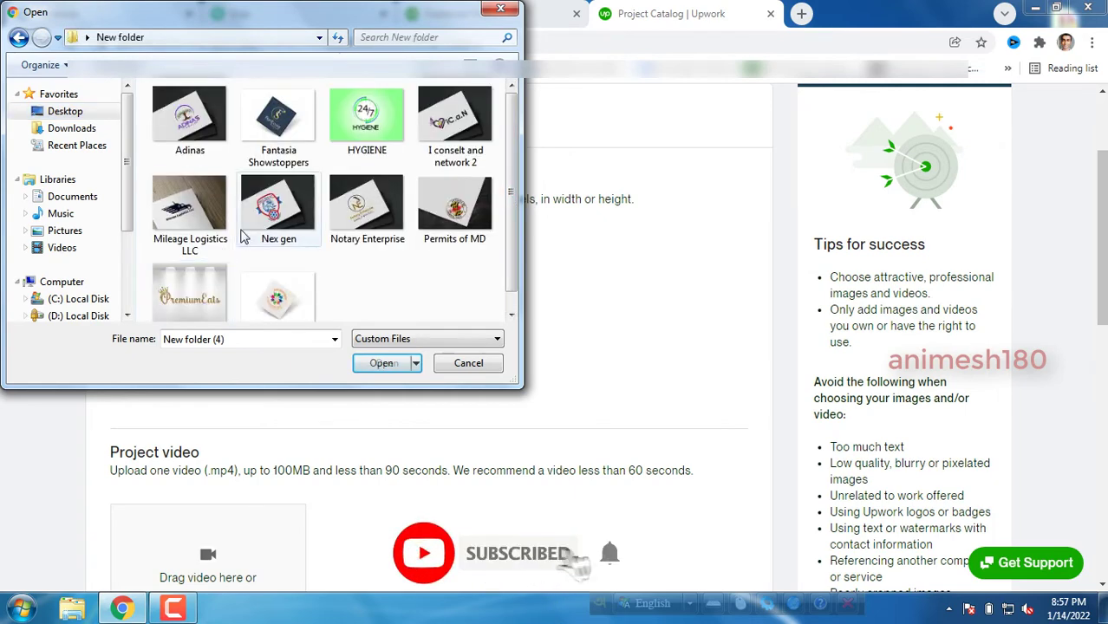
double_click(364, 137)
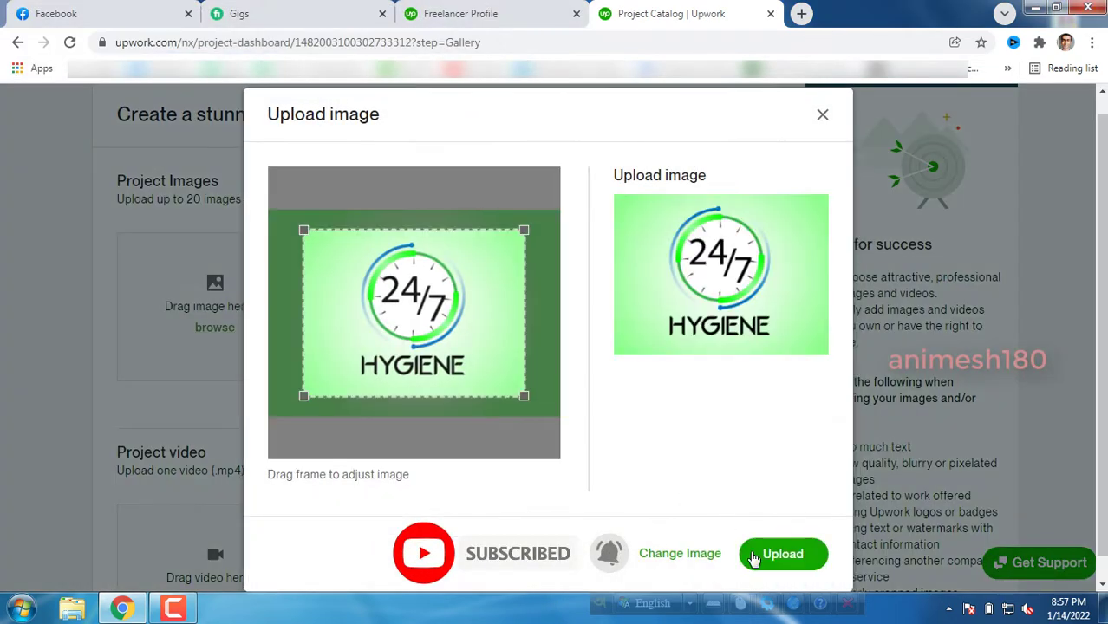
drag(524, 396, 547, 413)
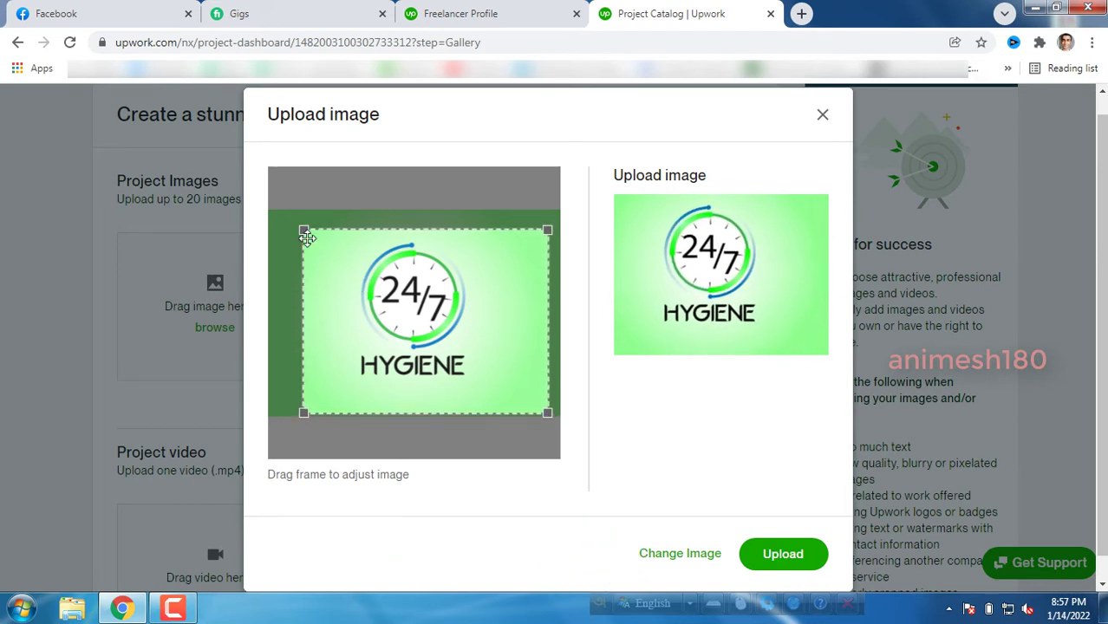
drag(300, 232, 284, 216)
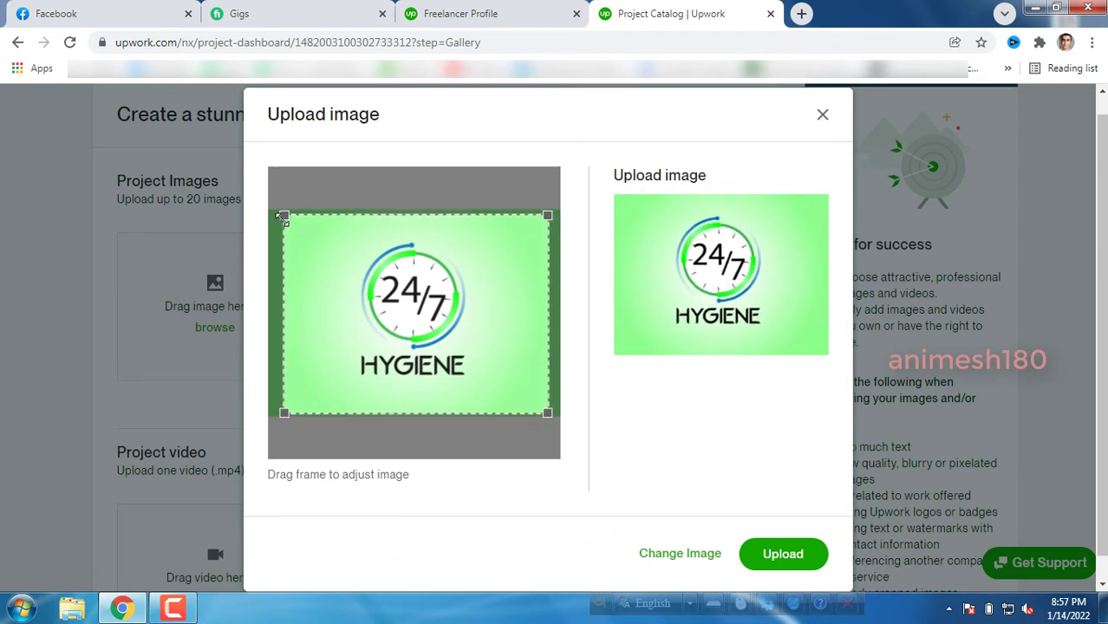
click(772, 560)
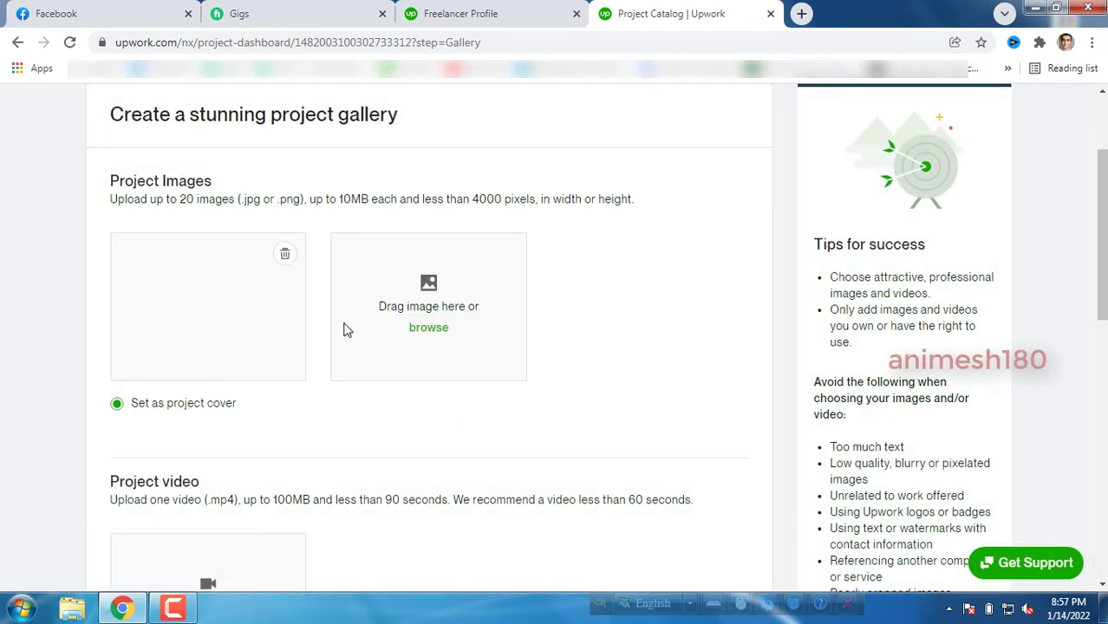
Upload the Next Gen SC logo mockup with an enlarged crop as the second image.
click(428, 328)
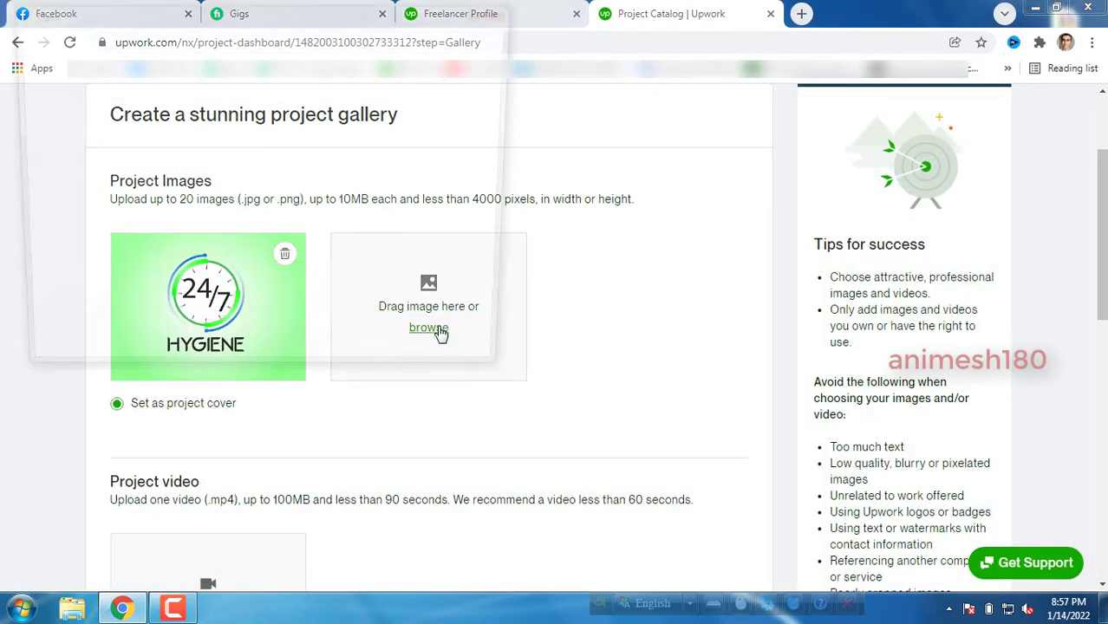
click(292, 223)
double_click(290, 221)
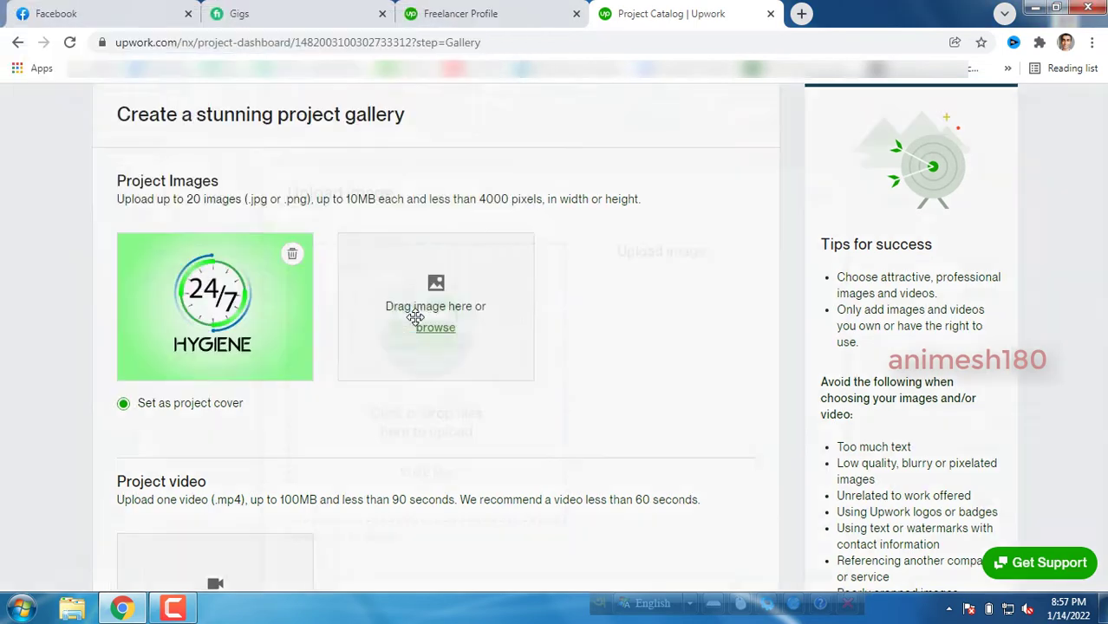
drag(532, 402, 553, 418)
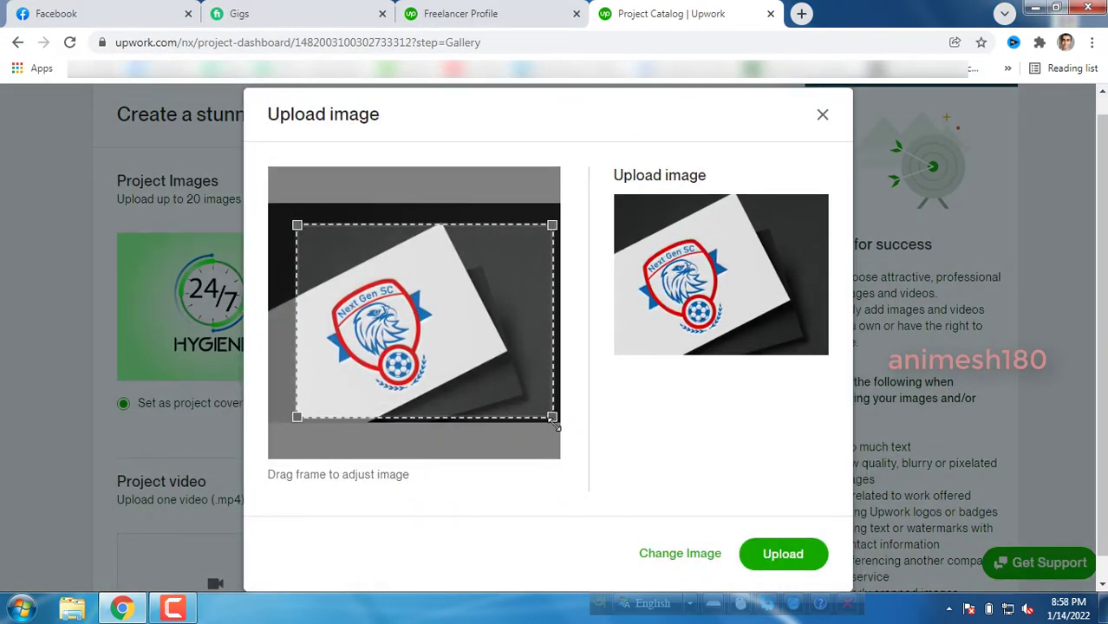
drag(297, 225, 276, 210)
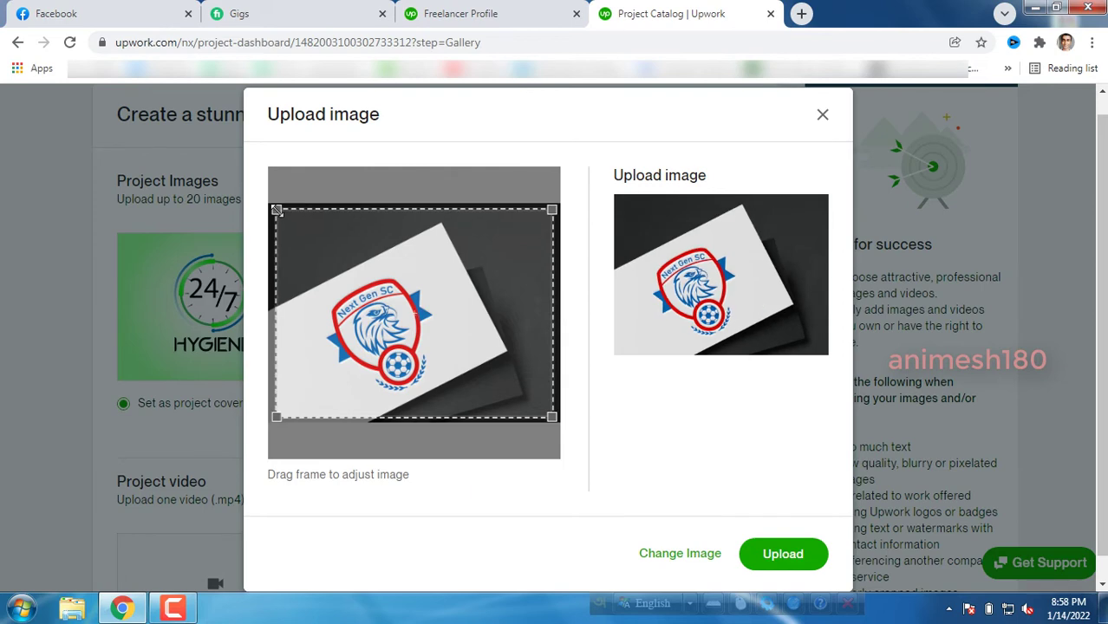
click(768, 555)
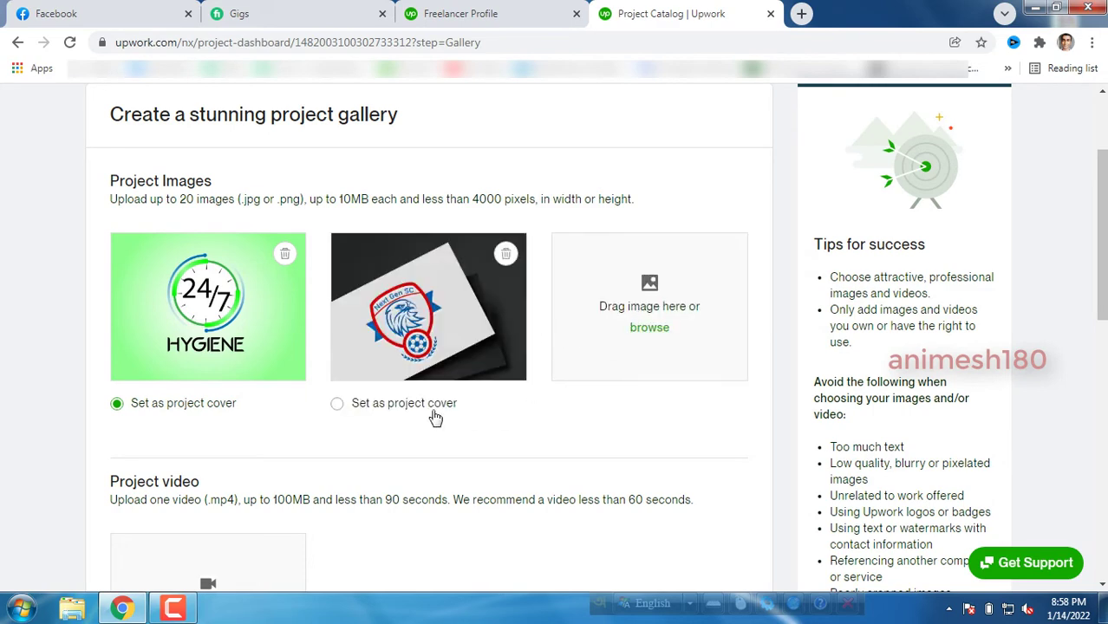
click(650, 328)
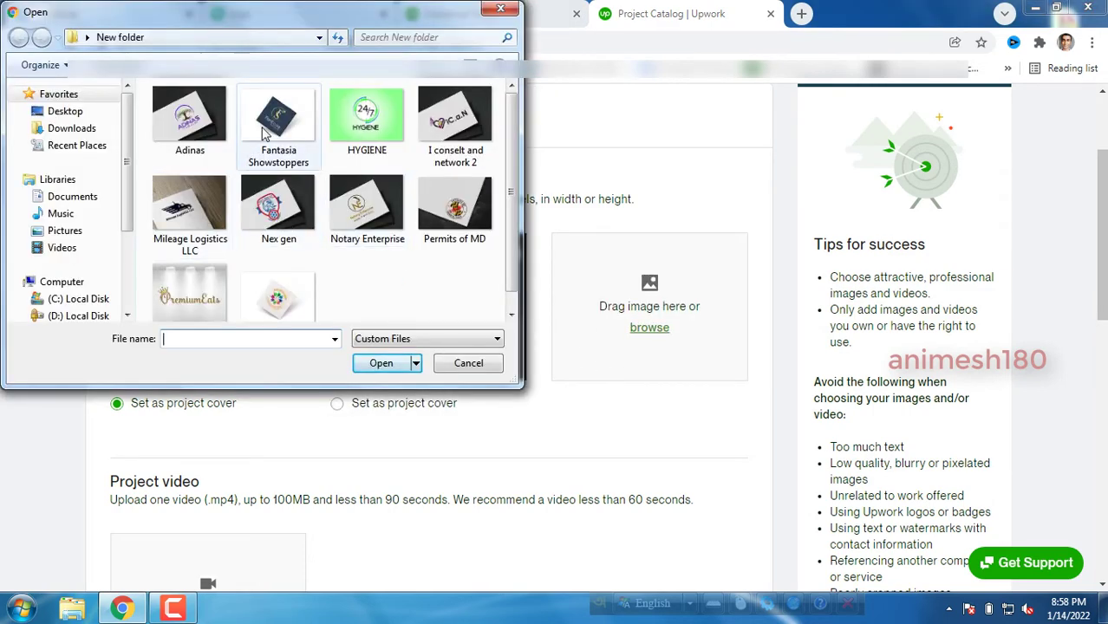
double_click(221, 151)
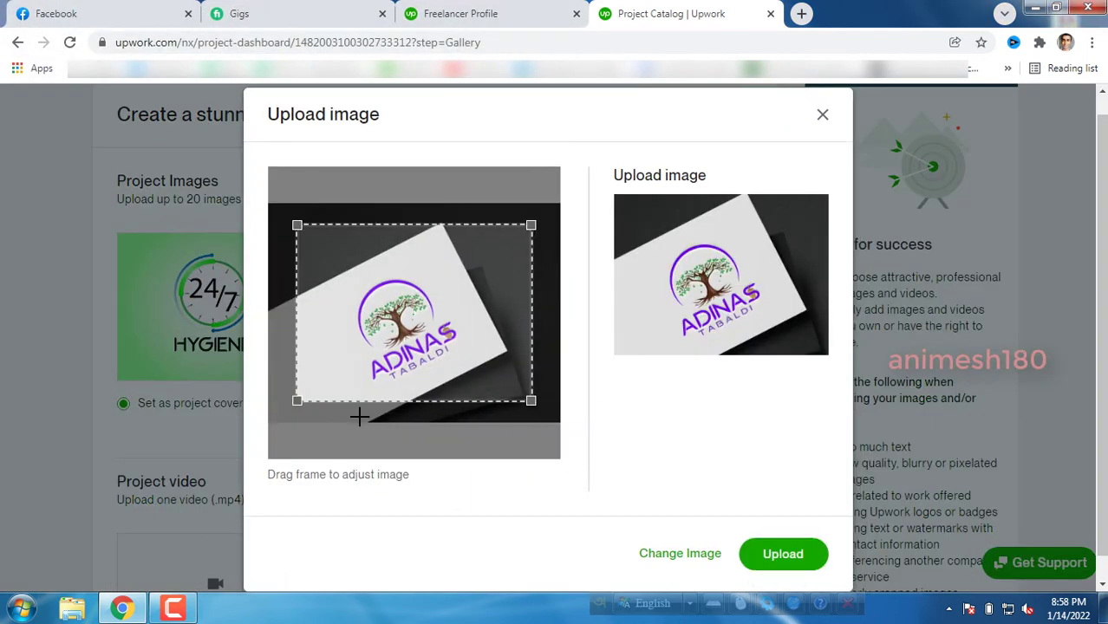
drag(299, 396, 275, 417)
drag(531, 227, 544, 214)
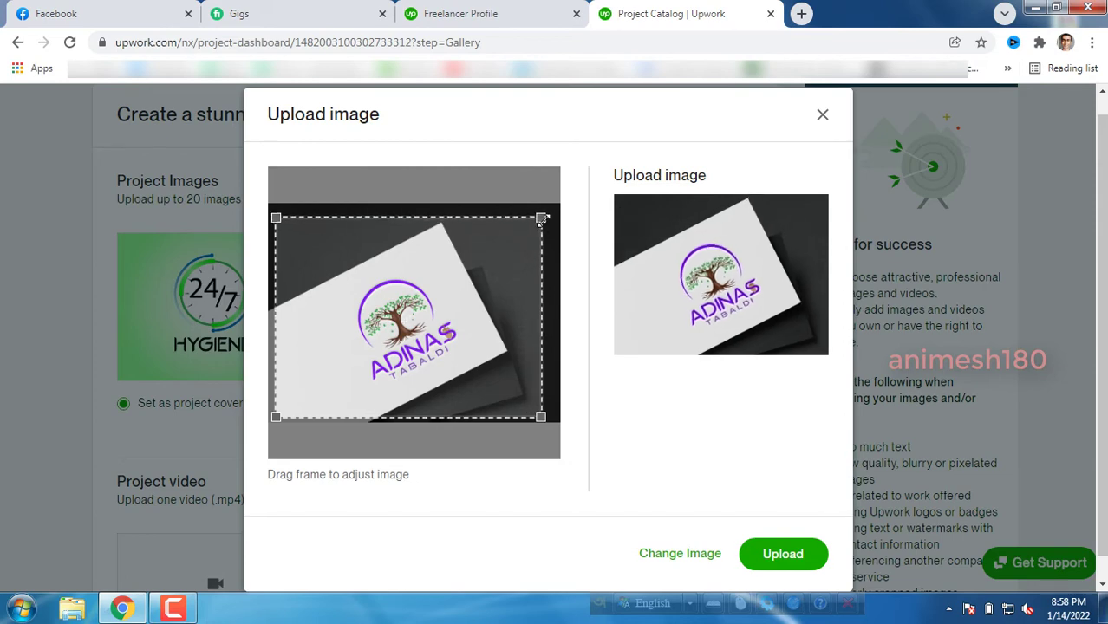
click(786, 559)
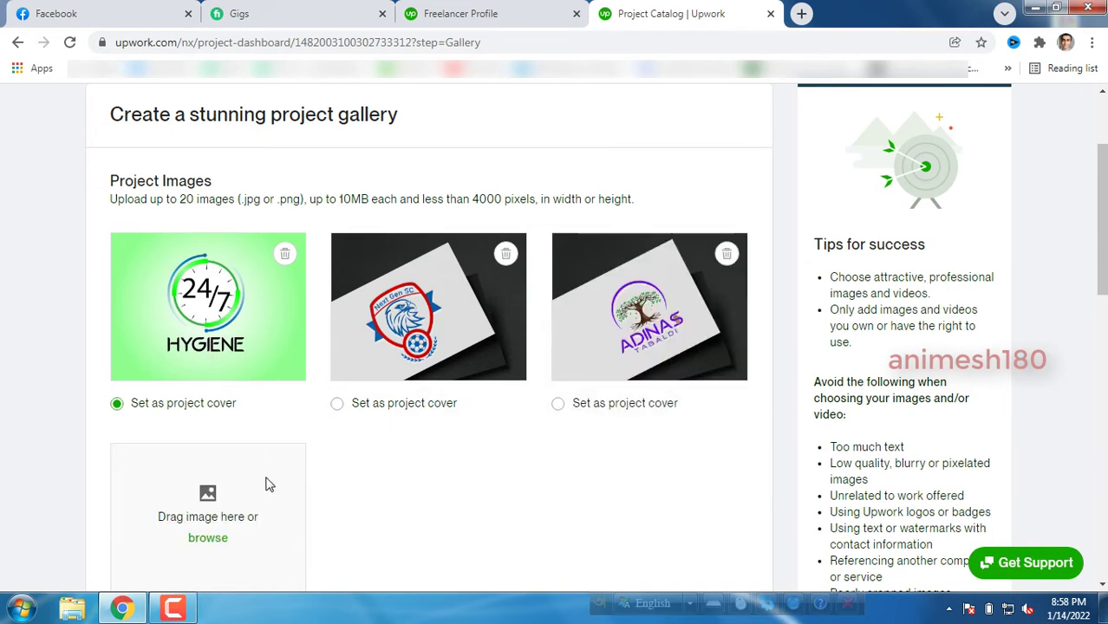
Continue from the gallery page to the Policies step.
scroll(542, 408, down, 2)
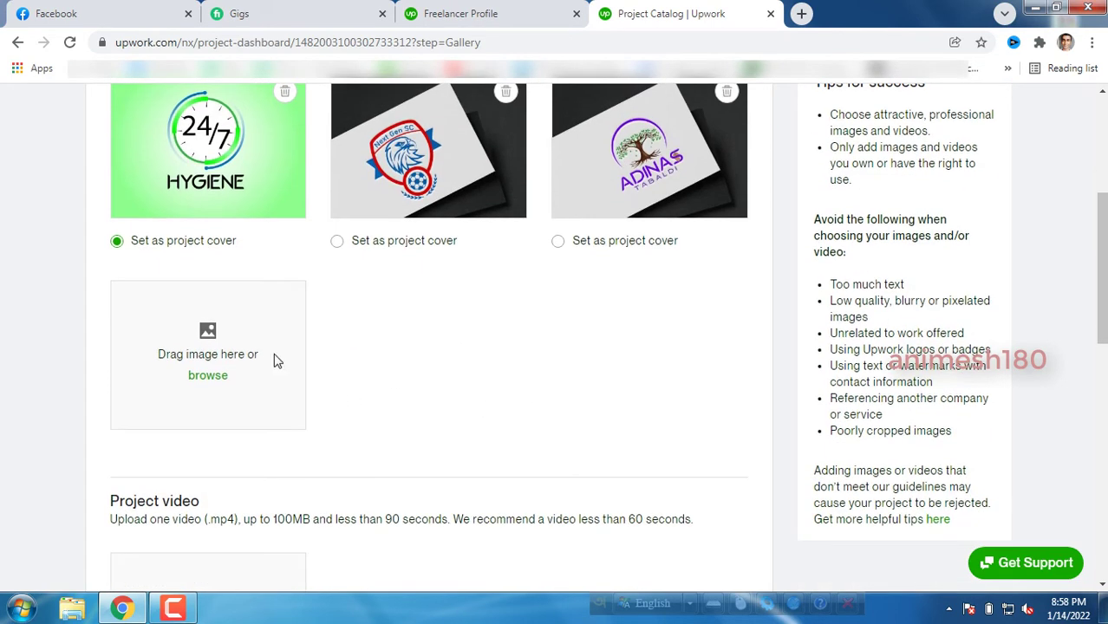
scroll(541, 334, down, 4)
scroll(547, 357, down, 4)
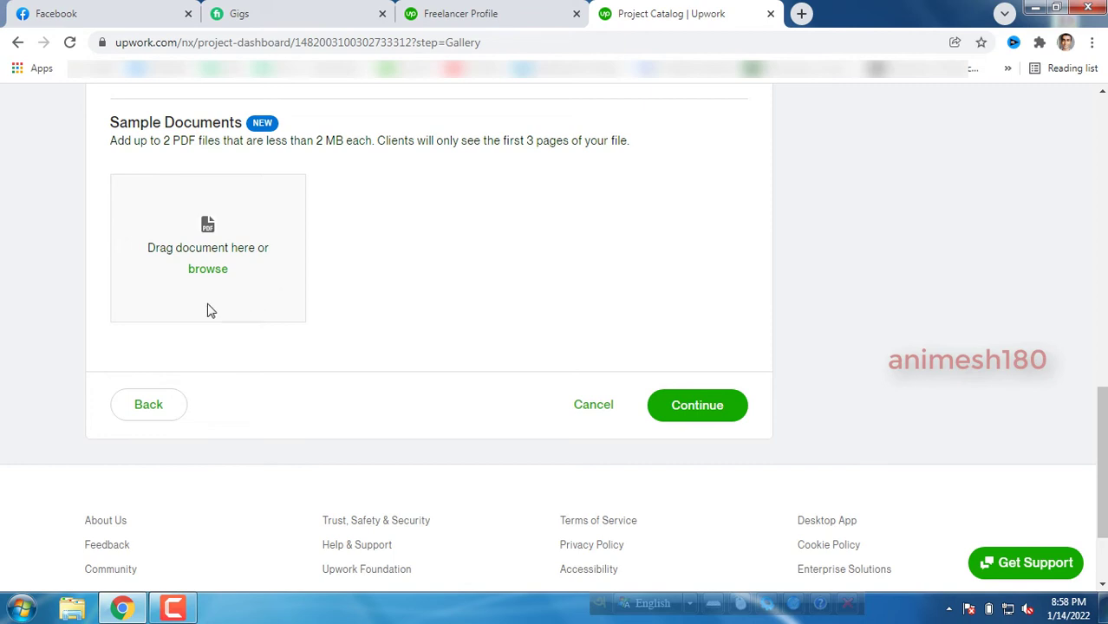
scroll(209, 303, up, 2)
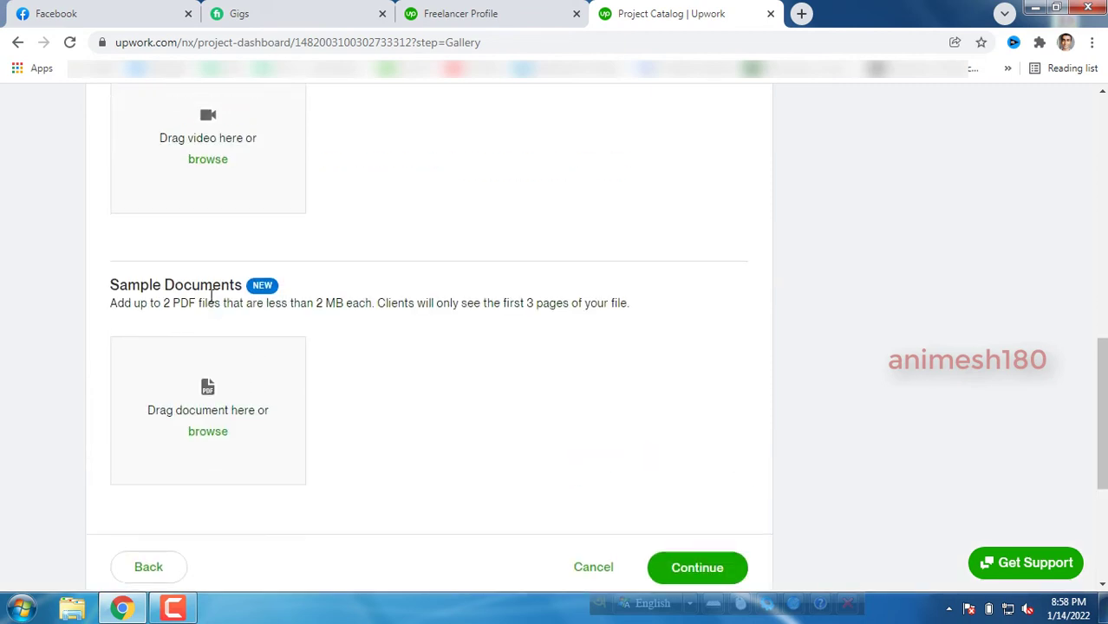
click(688, 576)
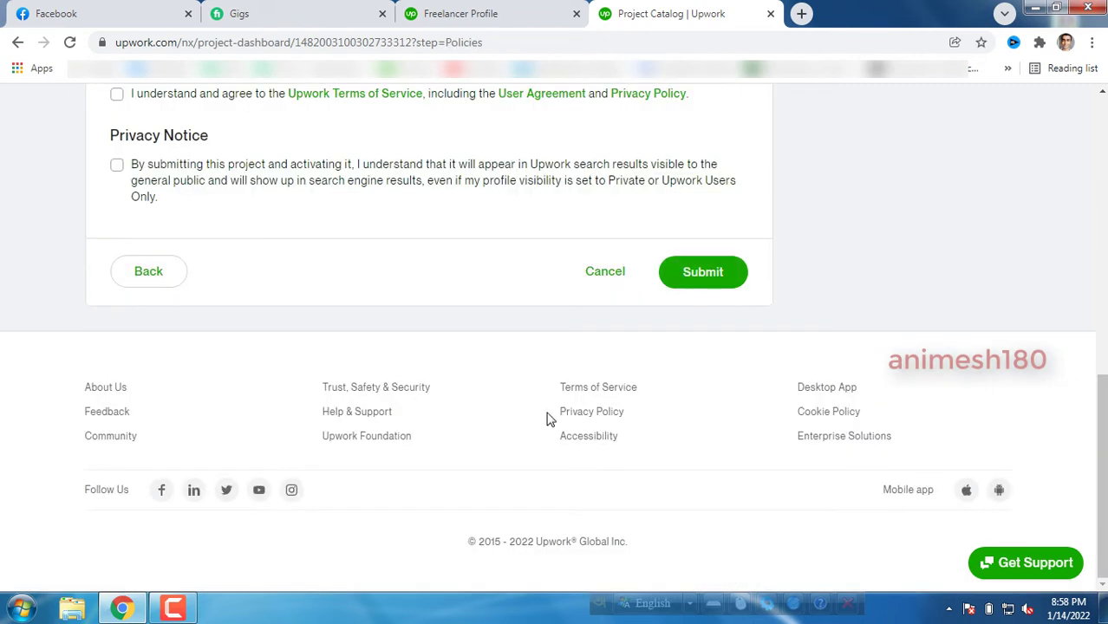
Agree to the consultation project policies.
scroll(485, 409, up, 3)
scroll(401, 408, up, 5)
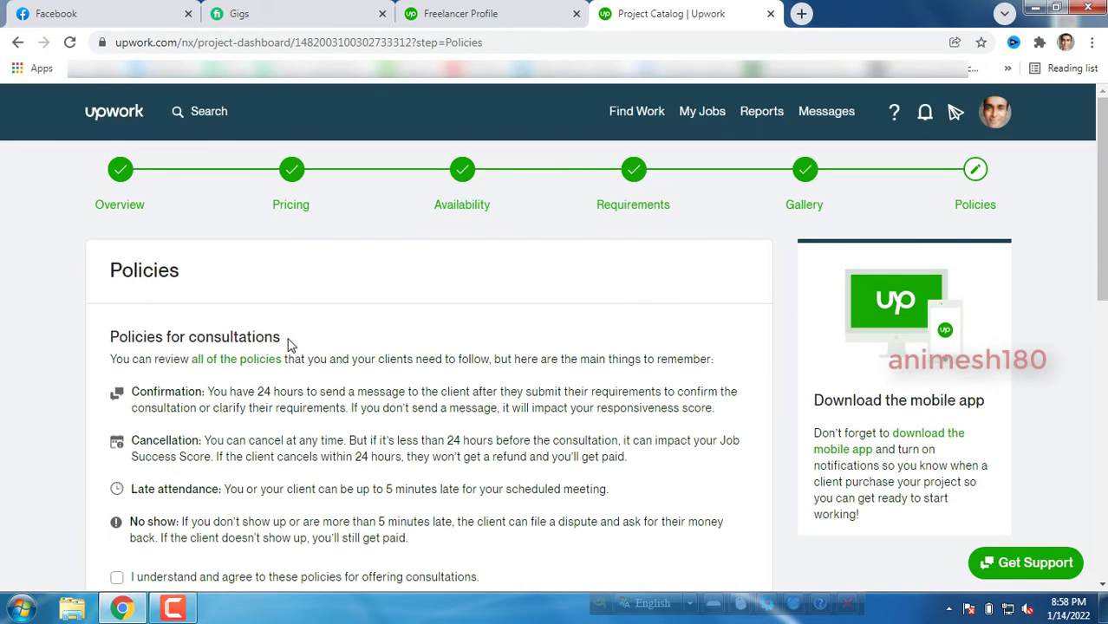
drag(268, 339, 109, 337)
click(107, 330)
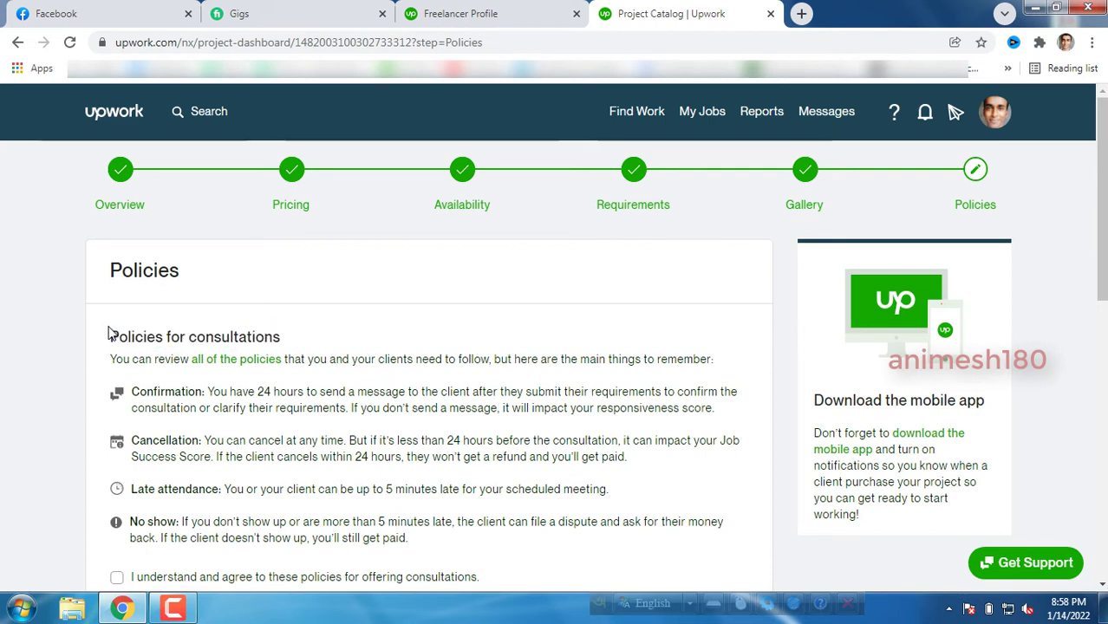
scroll(118, 308, down, 2)
scroll(119, 308, down, 1)
drag(106, 173, 484, 418)
click(118, 417)
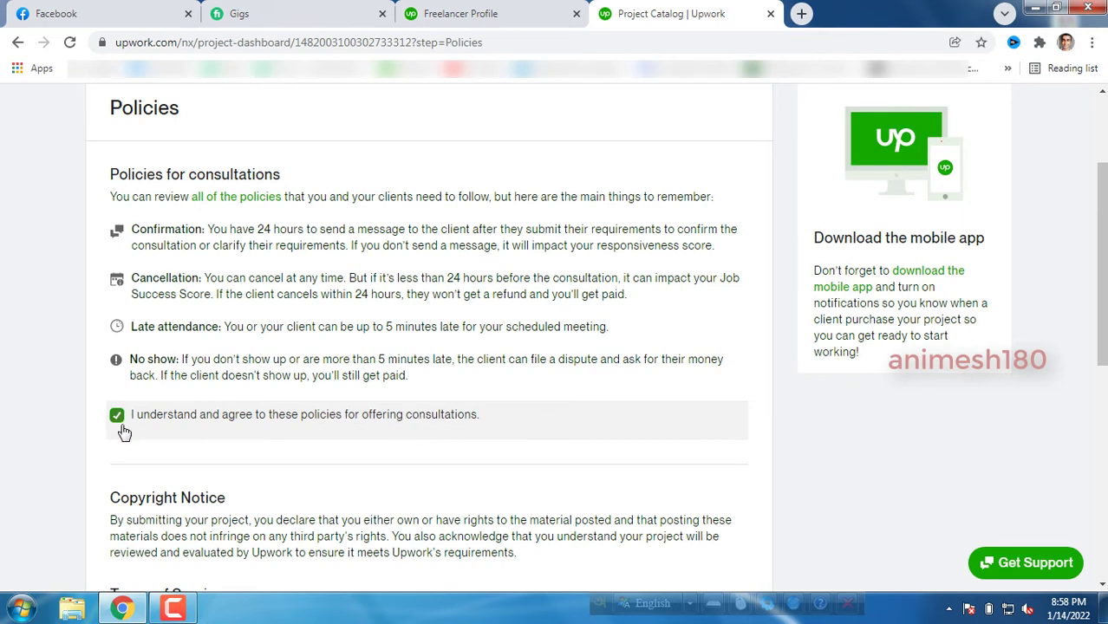
Accept the Terms of Service and Privacy Notice, then submit the project.
scroll(141, 420, down, 2)
scroll(159, 425, down, 1)
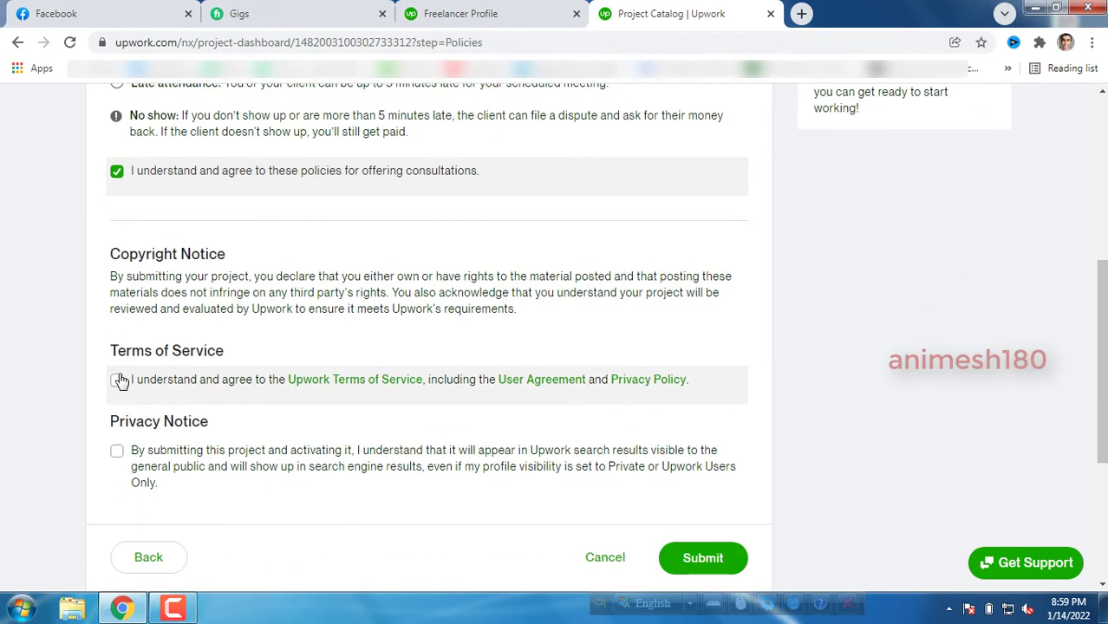
click(117, 380)
click(117, 452)
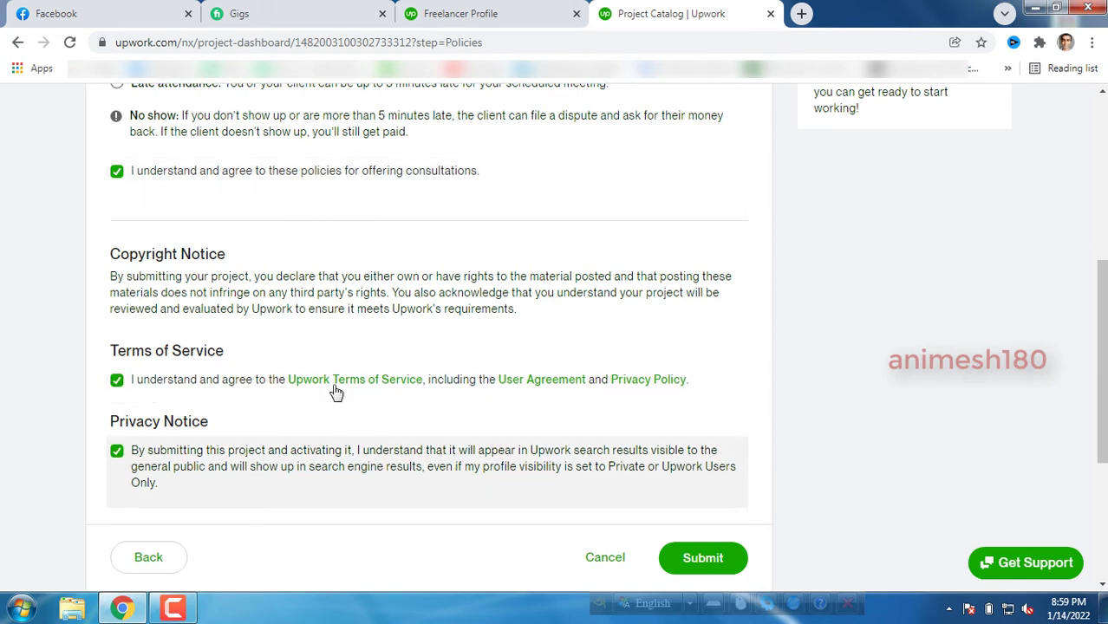
click(709, 552)
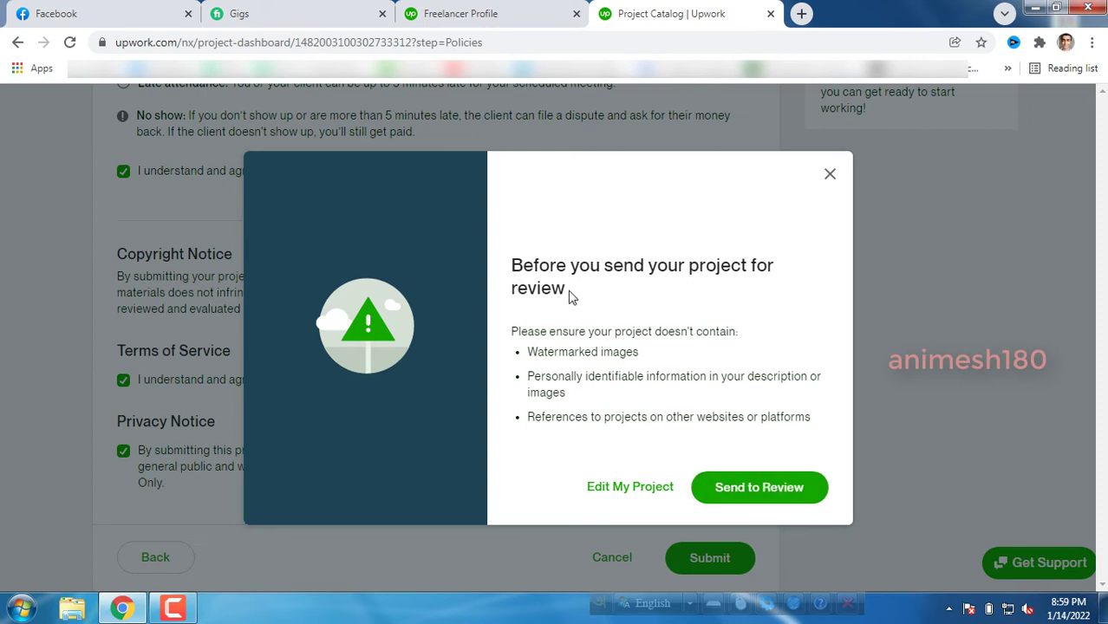
Read the pre-review warning about watermarks and personal information, then send the project to review.
drag(571, 297, 511, 264)
click(556, 384)
click(759, 495)
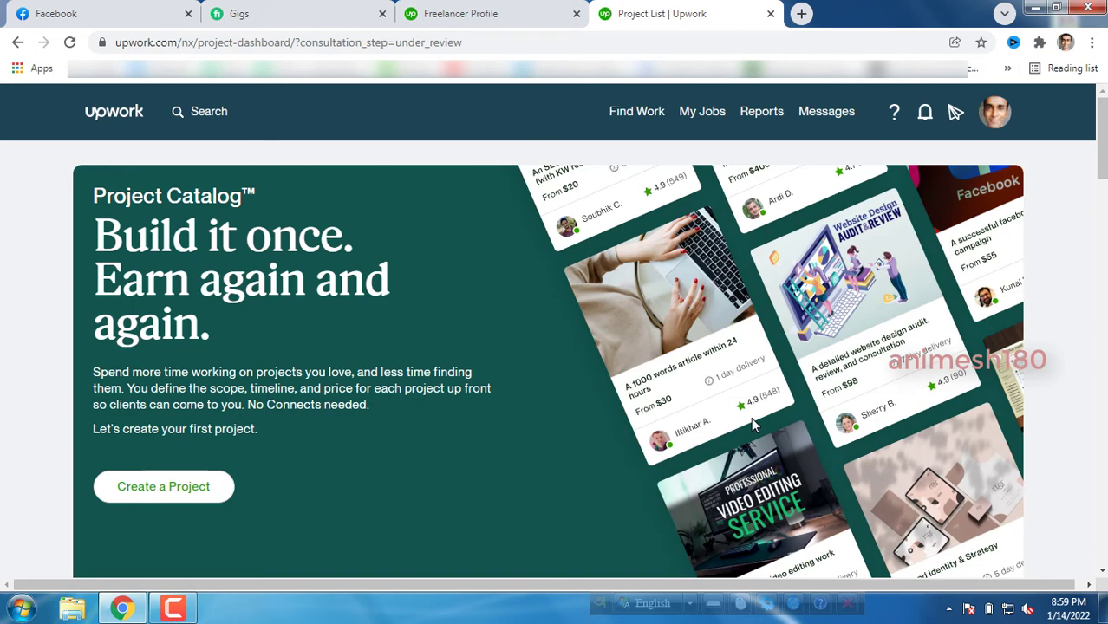
Look over the How to get started section and the Consultation project awaiting approval.
scroll(425, 329, down, 8)
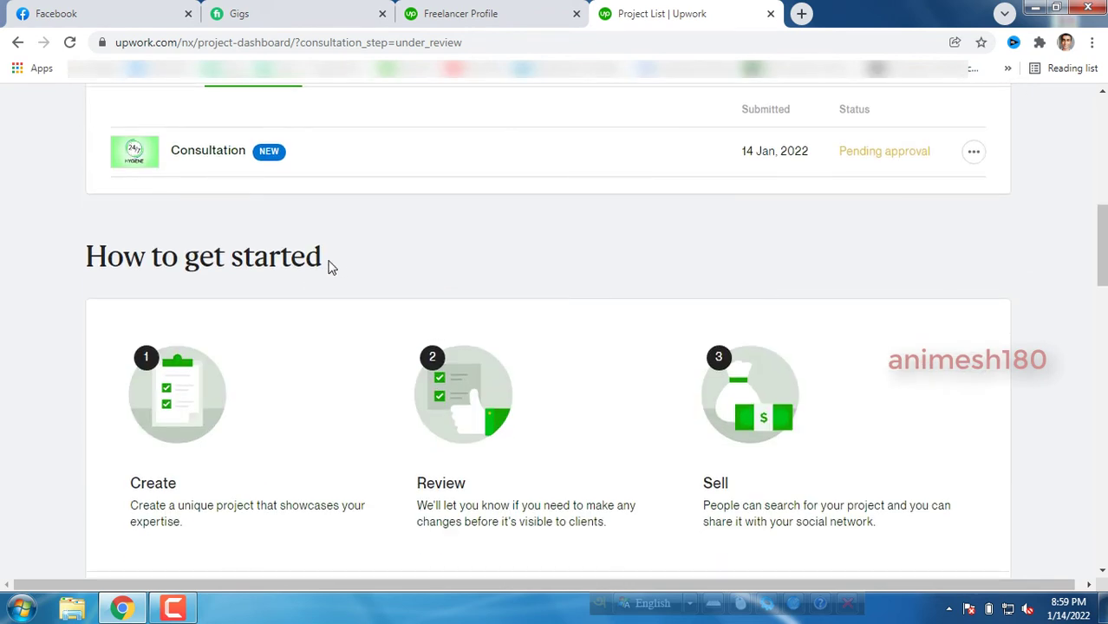
drag(326, 262, 135, 251)
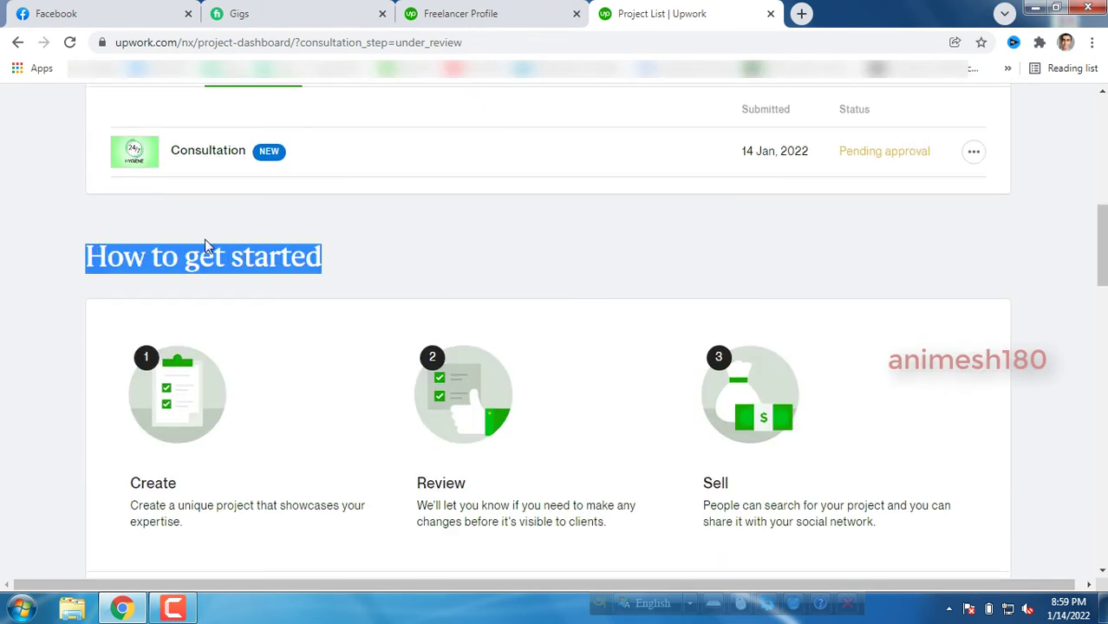
click(246, 258)
scroll(344, 267, up, 2)
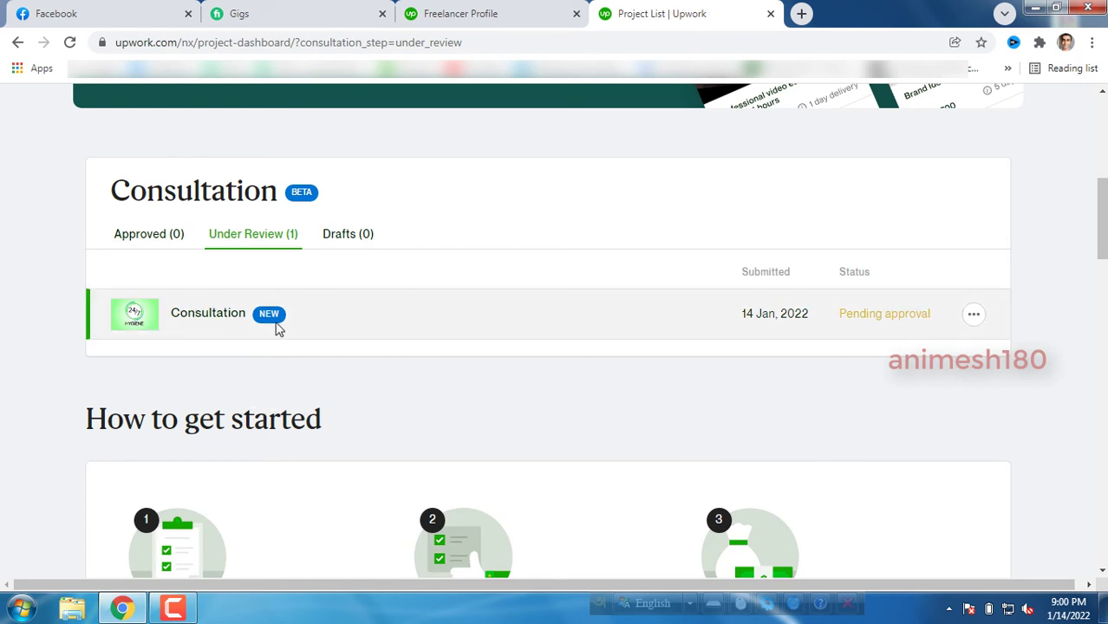
drag(247, 319, 188, 317)
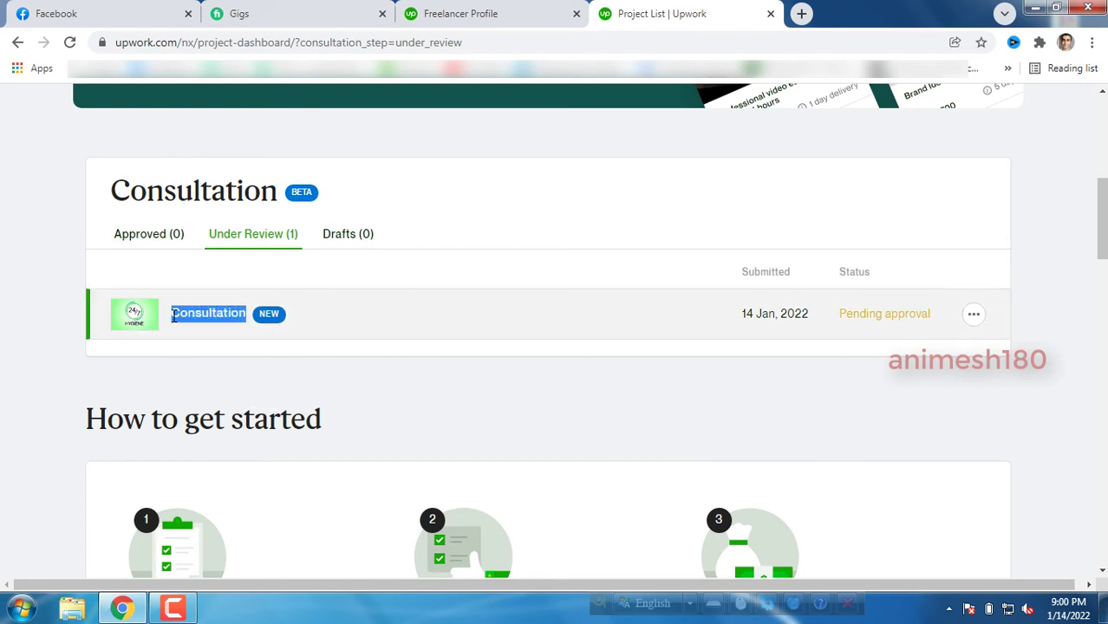
click(254, 389)
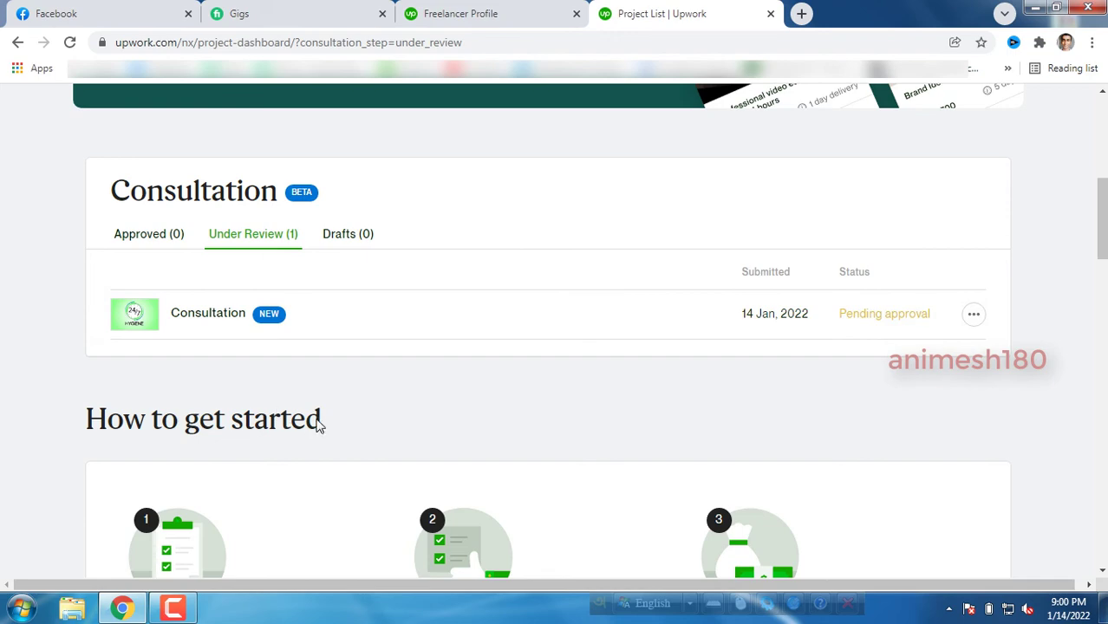
drag(318, 424, 342, 425)
click(99, 419)
Visit the freelancer profile and Upwork home page, then return to the Project List.
click(342, 425)
click(438, 11)
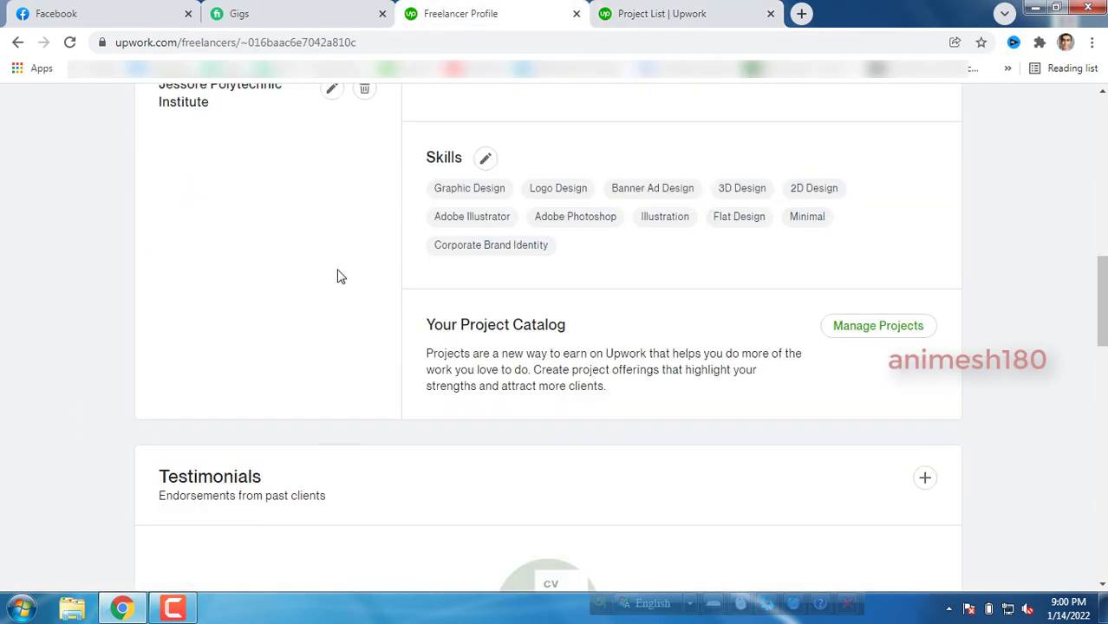
scroll(286, 278, up, 10)
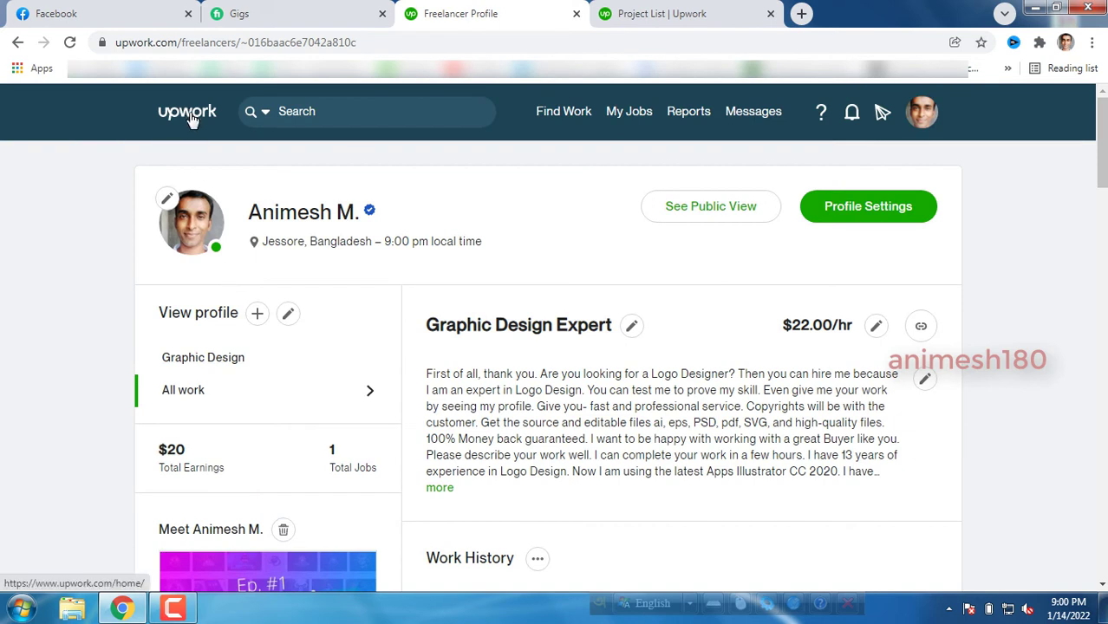
click(190, 118)
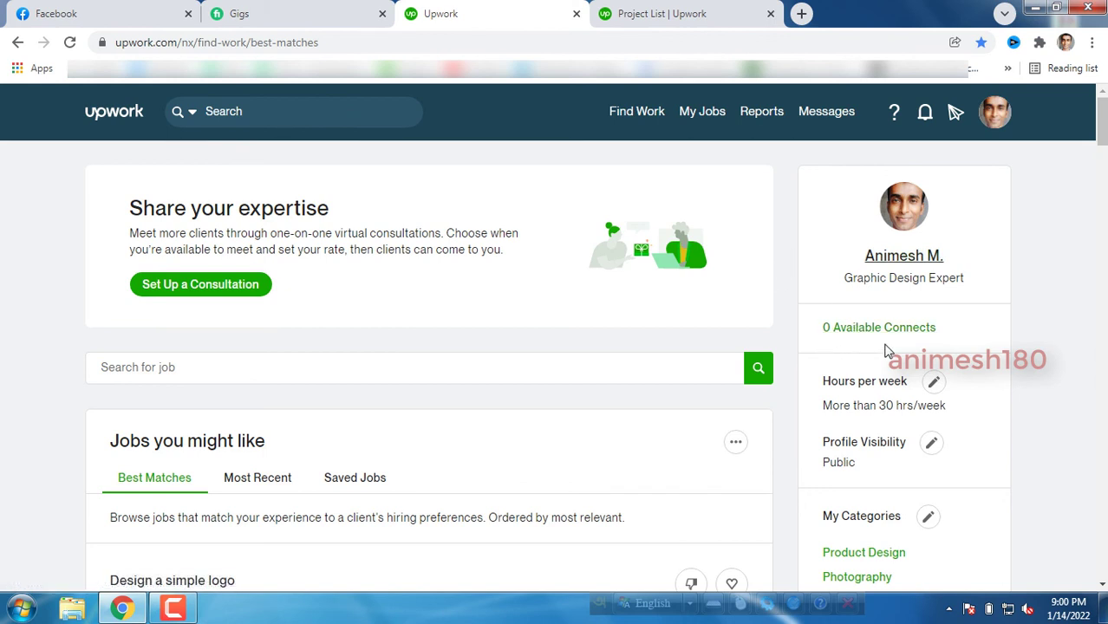
click(656, 14)
Check that the Consultation project, submitted 14 Jan 2022, shows Pending approval under review.
scroll(512, 334, down, 3)
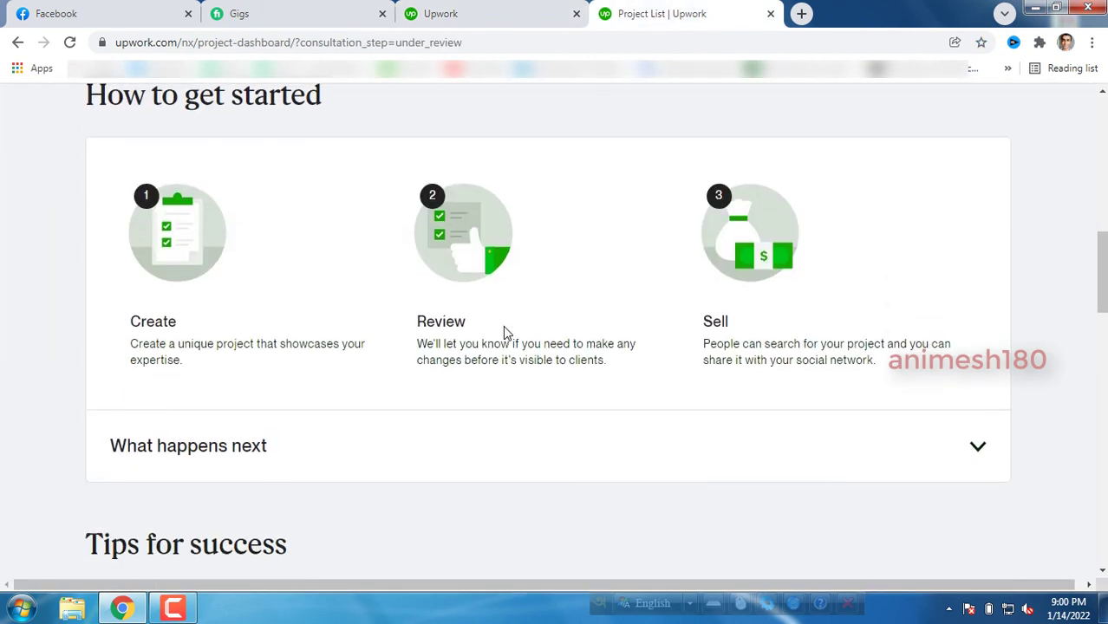
scroll(507, 330, up, 3)
scroll(496, 324, up, 5)
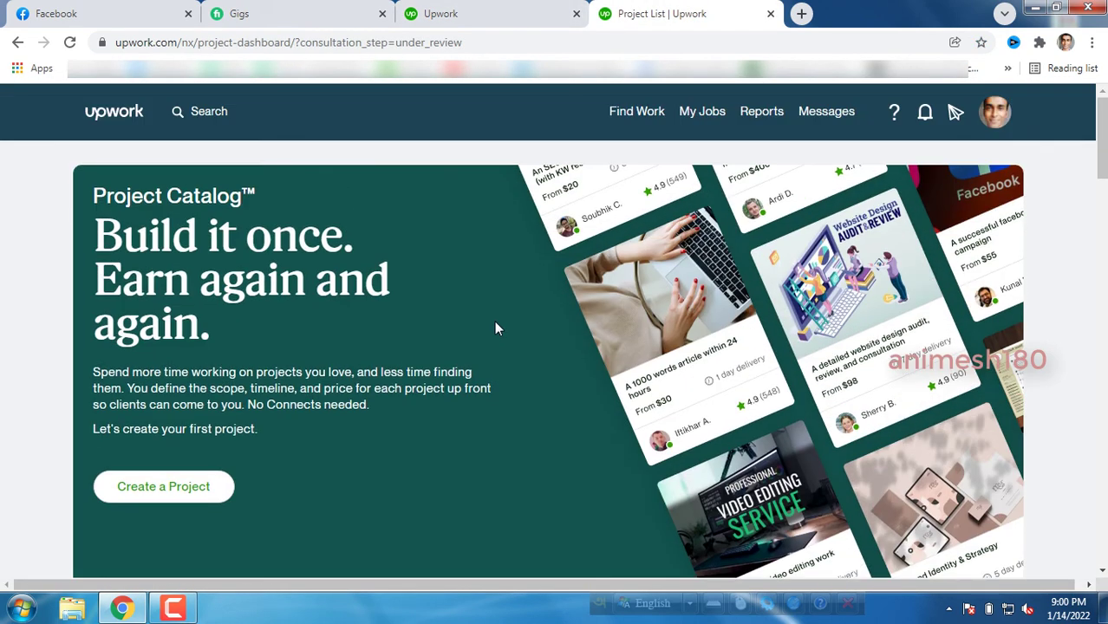
scroll(496, 324, down, 5)
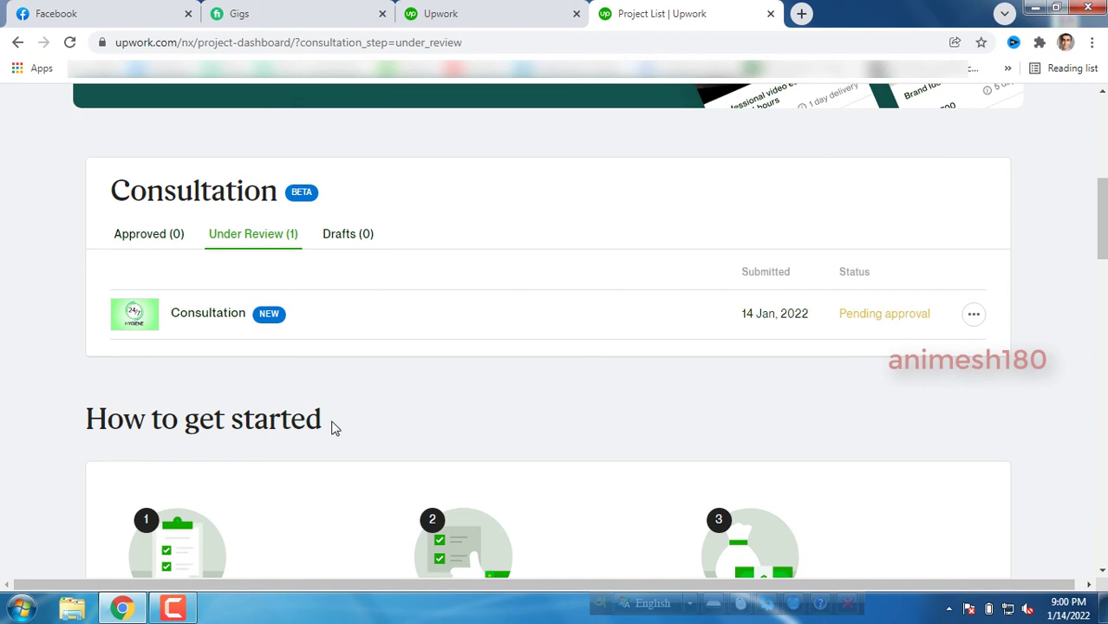
drag(327, 428, 125, 430)
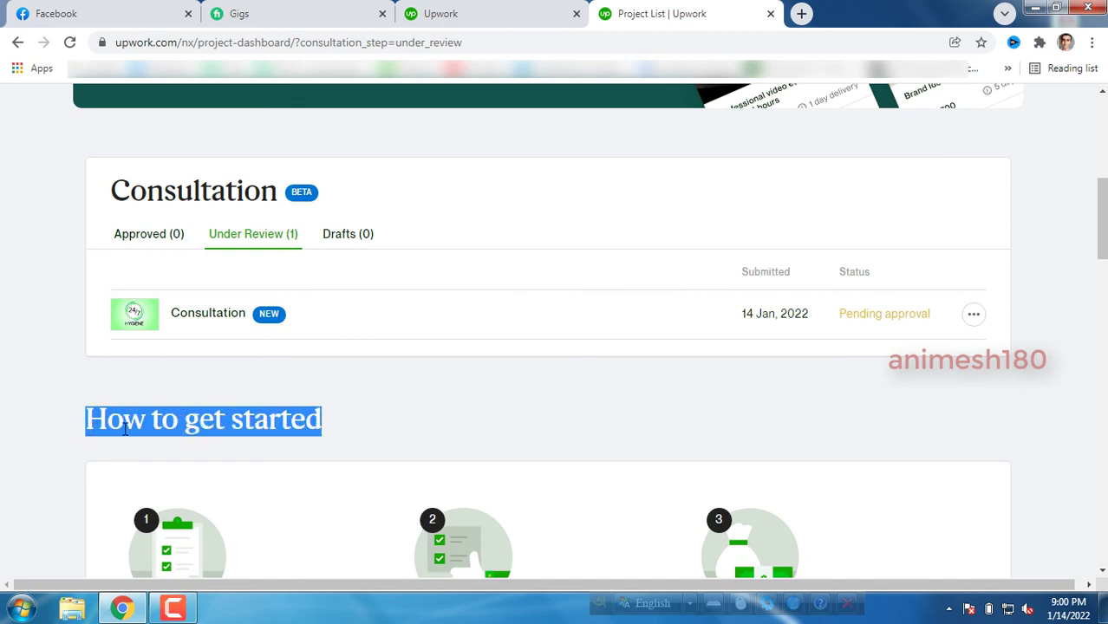
click(338, 429)
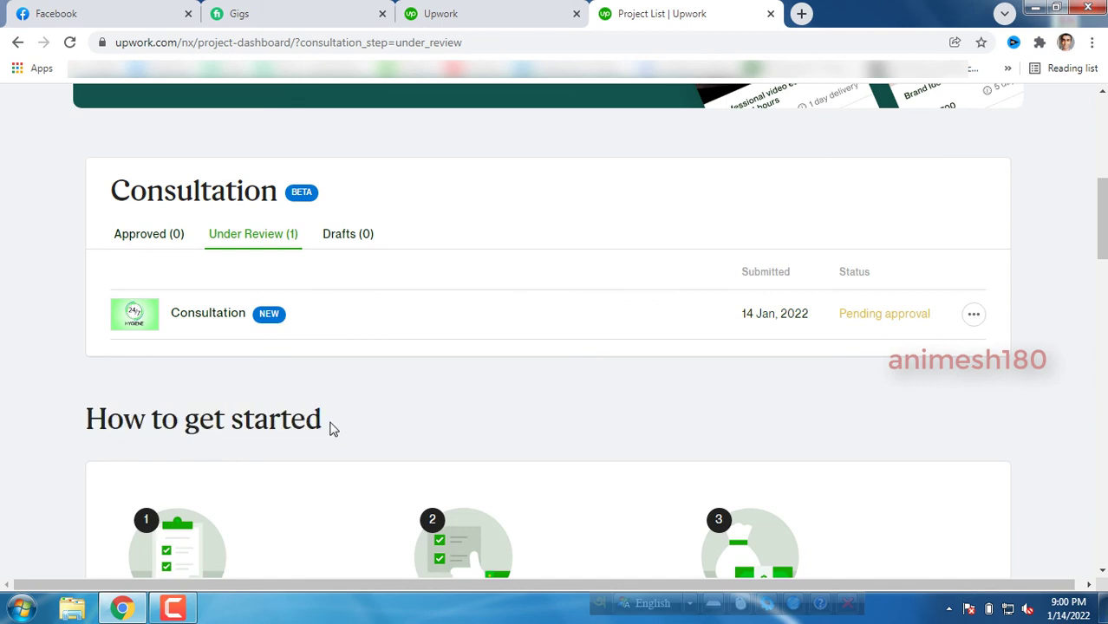
drag(333, 428, 89, 421)
click(144, 421)
mouse_move(221, 421)
mouse_down()
mouse_move(186, 421)
mouse_move(226, 422)
mouse_up()
click(191, 423)
click(227, 422)
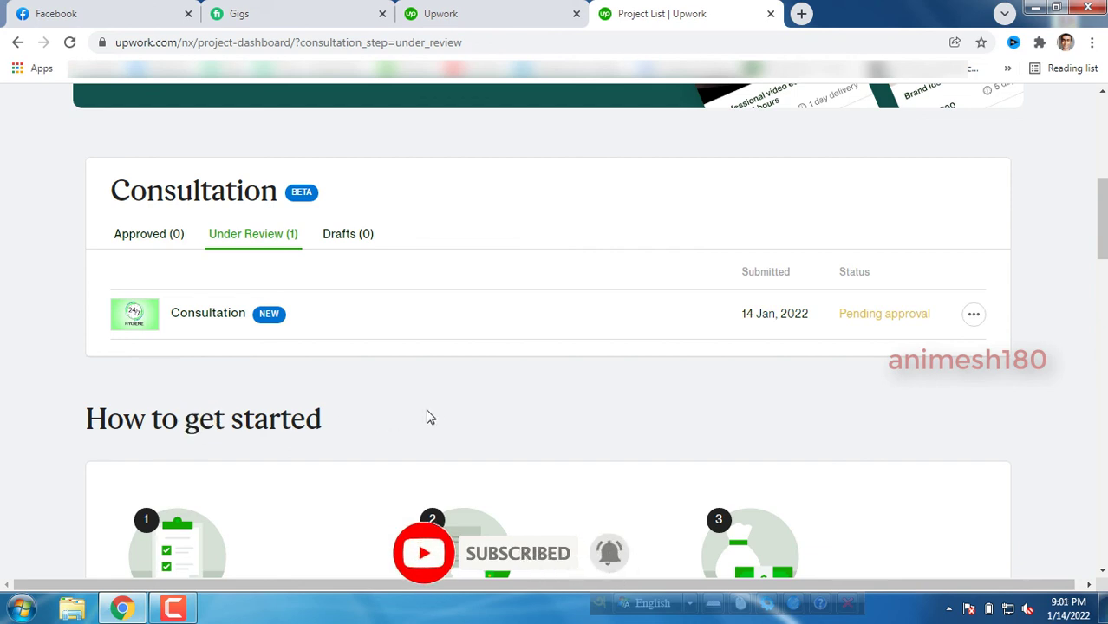